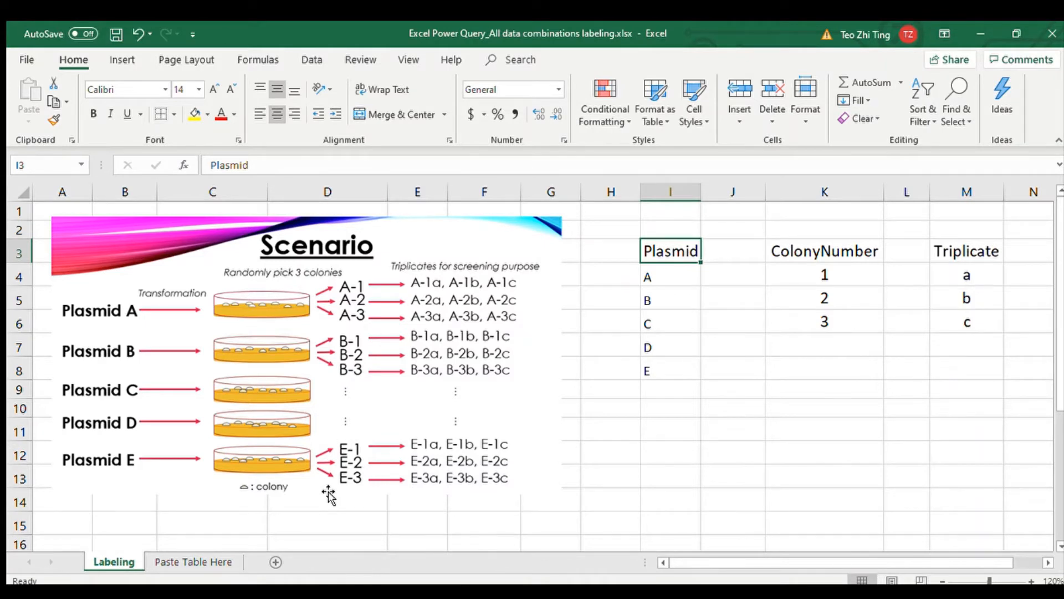
# Copy the plasmid letters A to E into I10:I14 and enter a hyphen in J10.
pyautogui.moveTo(657, 275); pyautogui.dragTo(670, 369)
pyautogui.hotkey('ctrl', 'c')
pyautogui.click(658, 407)
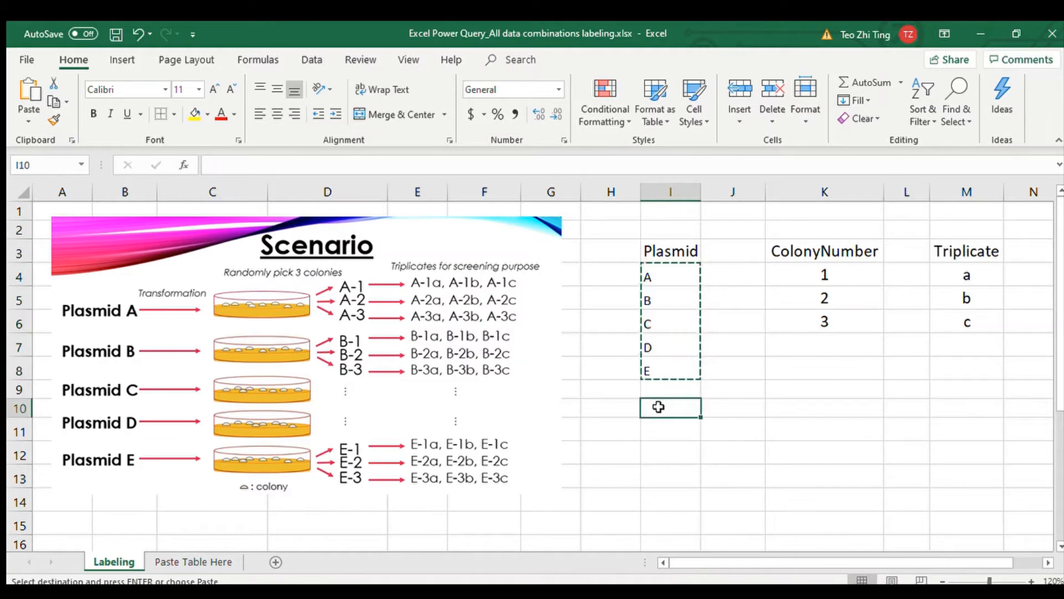
pyautogui.hotkey('ctrl', 'v')
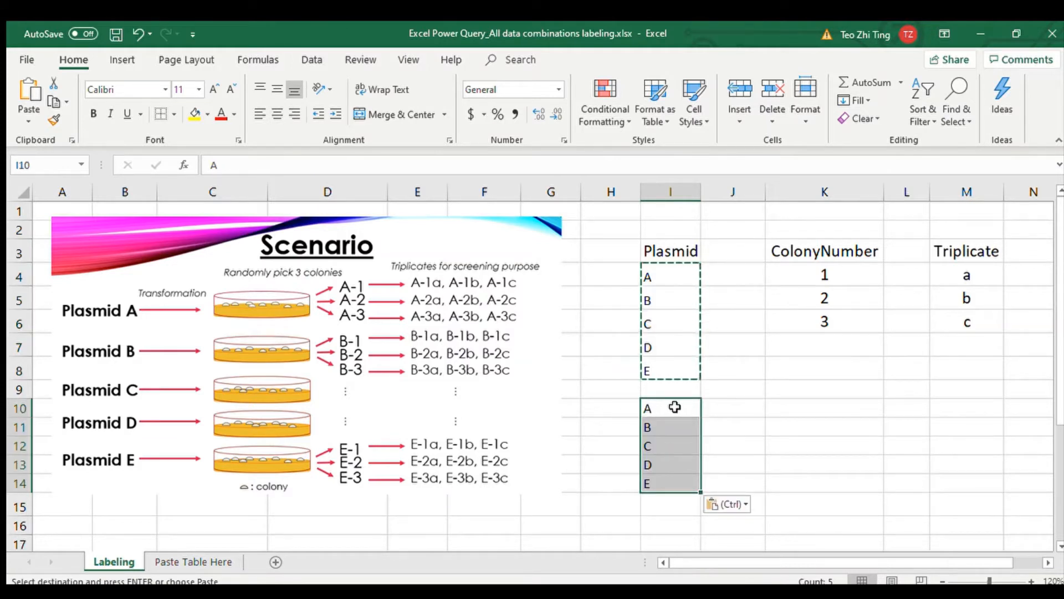
pyautogui.click(728, 413)
pyautogui.write('-')
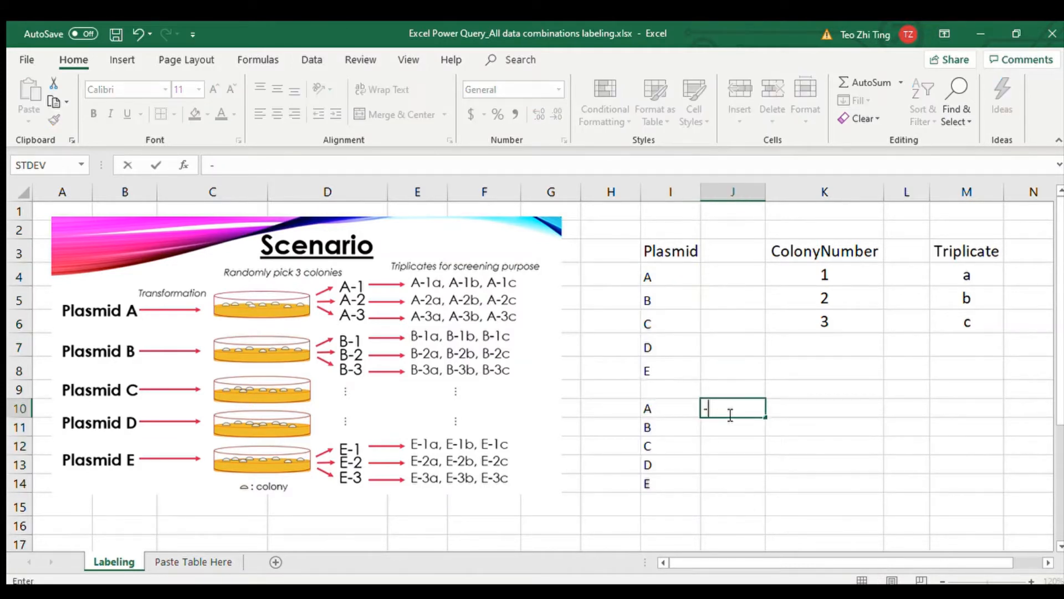
pyautogui.press('Return')
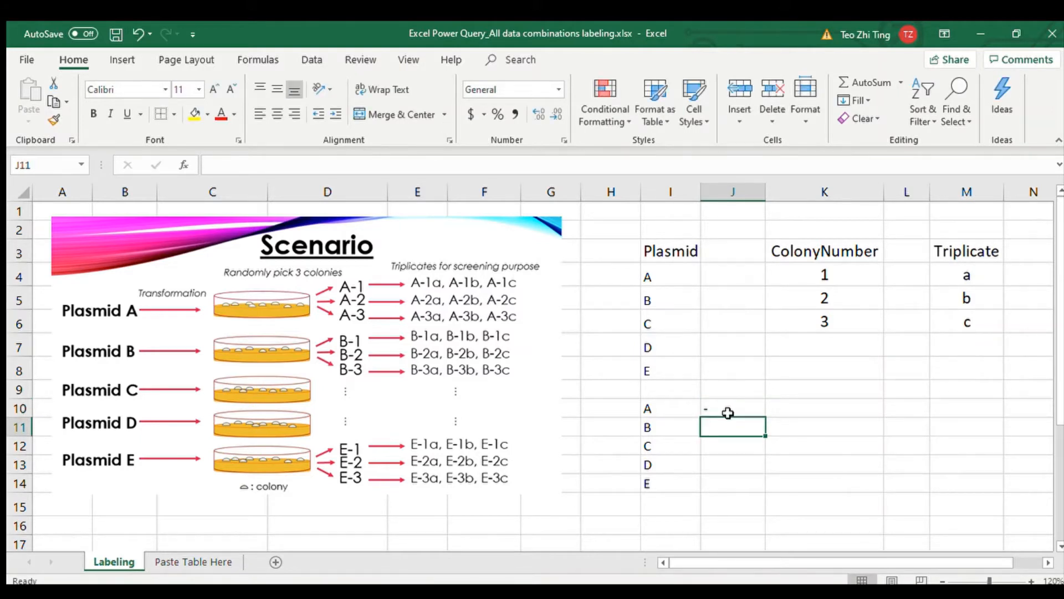
# Enter the formula =I10&$J$10 in K10 to join the plasmid letter with the hyphen.
pyautogui.press('Right')
pyautogui.press('Up')
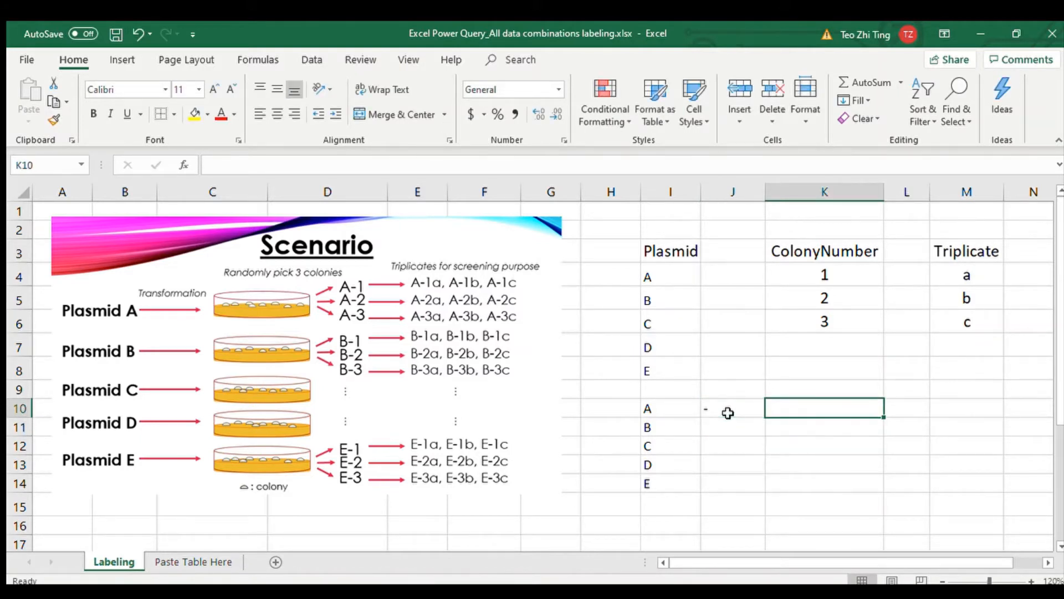
pyautogui.write('=')
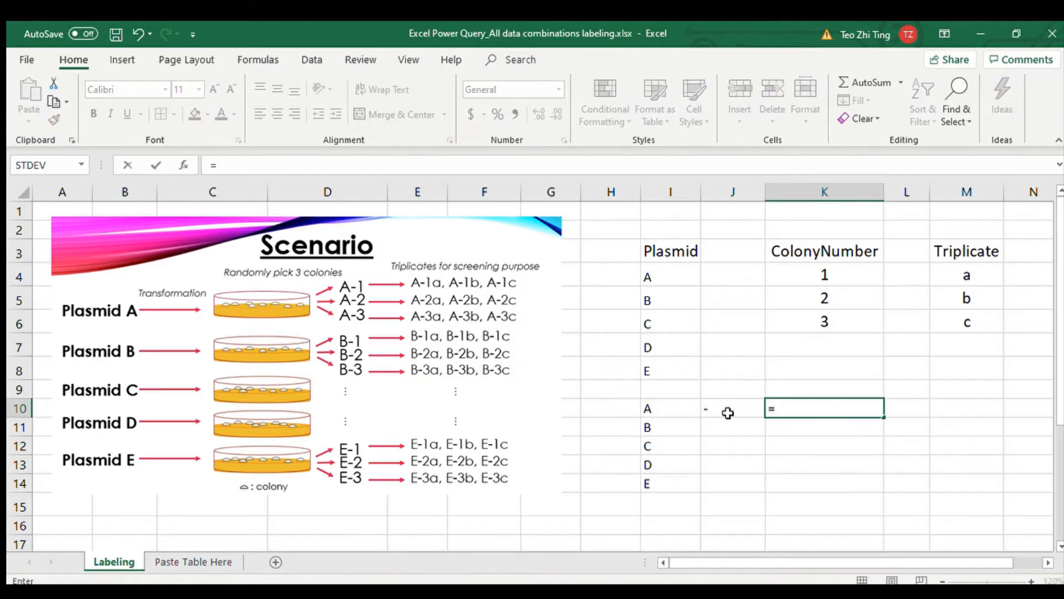
pyautogui.click(656, 404)
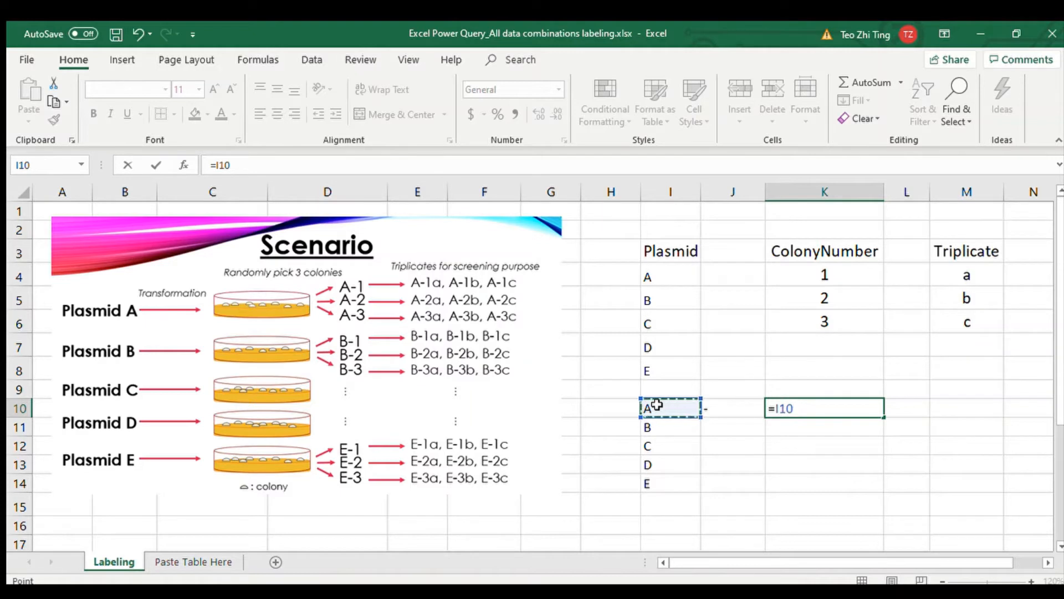
pyautogui.write('&')
pyautogui.click(734, 406)
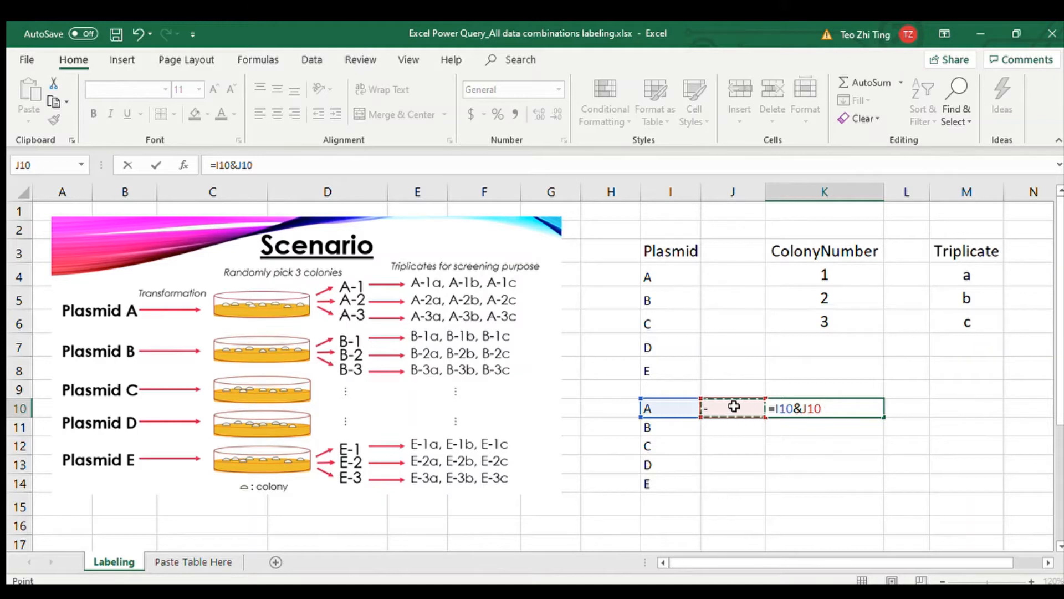
pyautogui.press('F4')
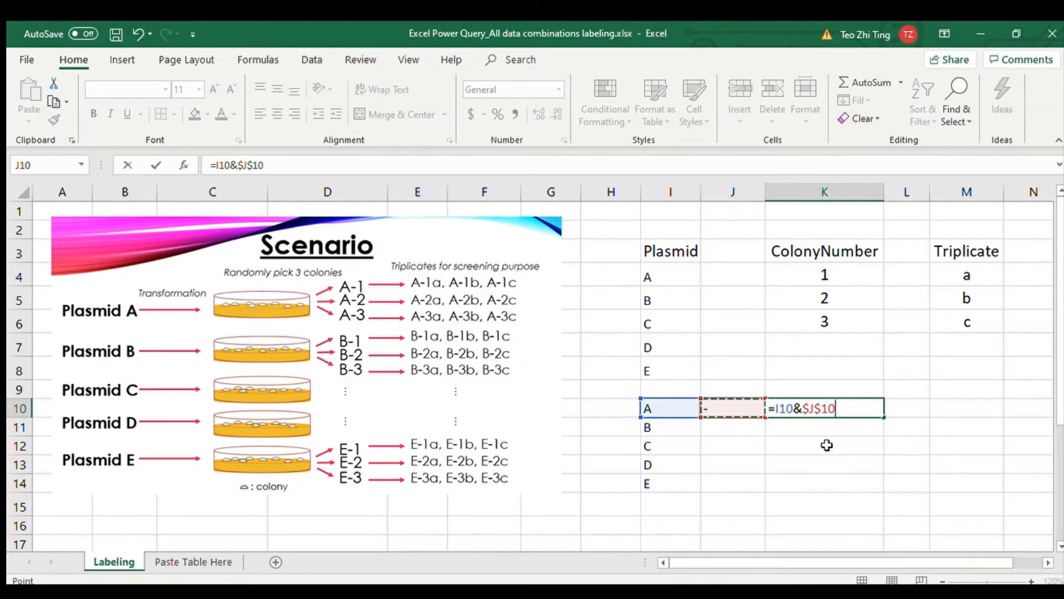
pyautogui.press('Return')
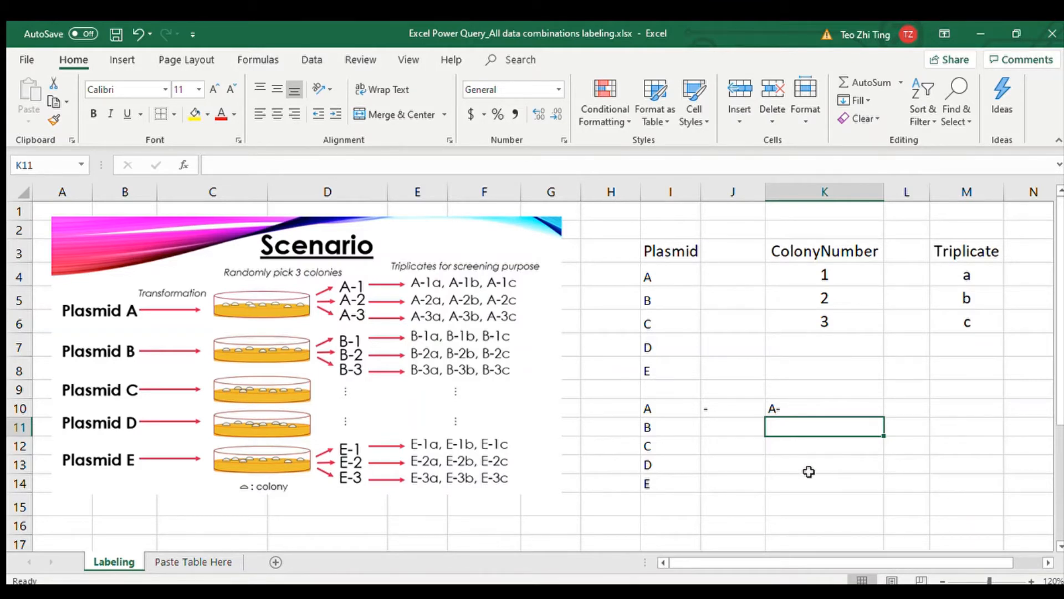
# Fill the K10 formula down through K14.
pyautogui.click(831, 404)
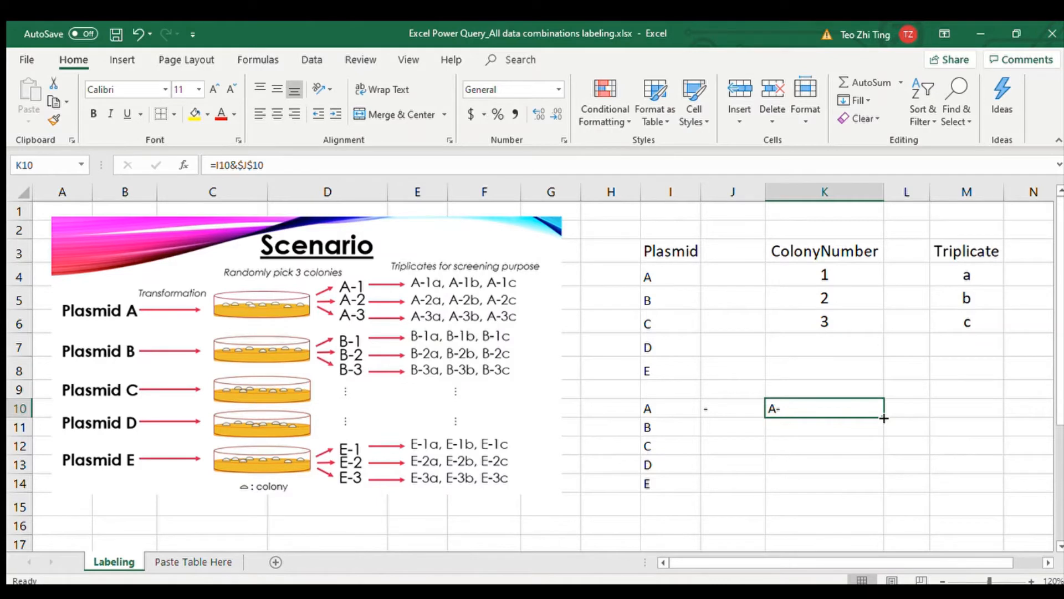
pyautogui.moveTo(884, 419); pyautogui.dragTo(884, 485)
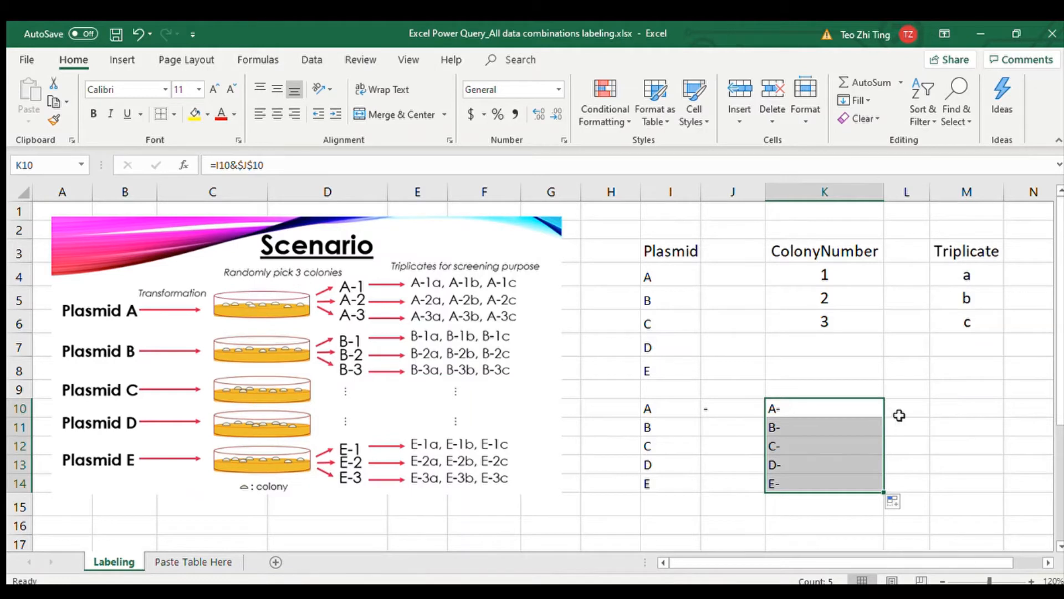
pyautogui.click(899, 415)
# Copy the hyphenated labels in K10:K14 and paste them as values over the Plasmid entries in I4:I8.
pyautogui.moveTo(799, 409); pyautogui.dragTo(796, 484)
pyautogui.hotkey('ctrl', 'c')
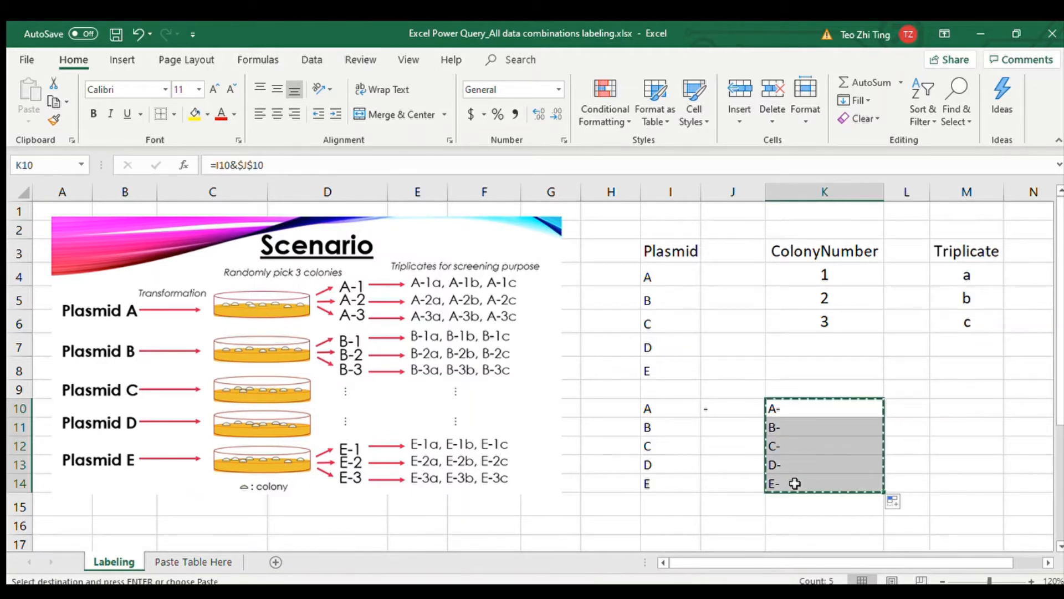
pyautogui.click(664, 276)
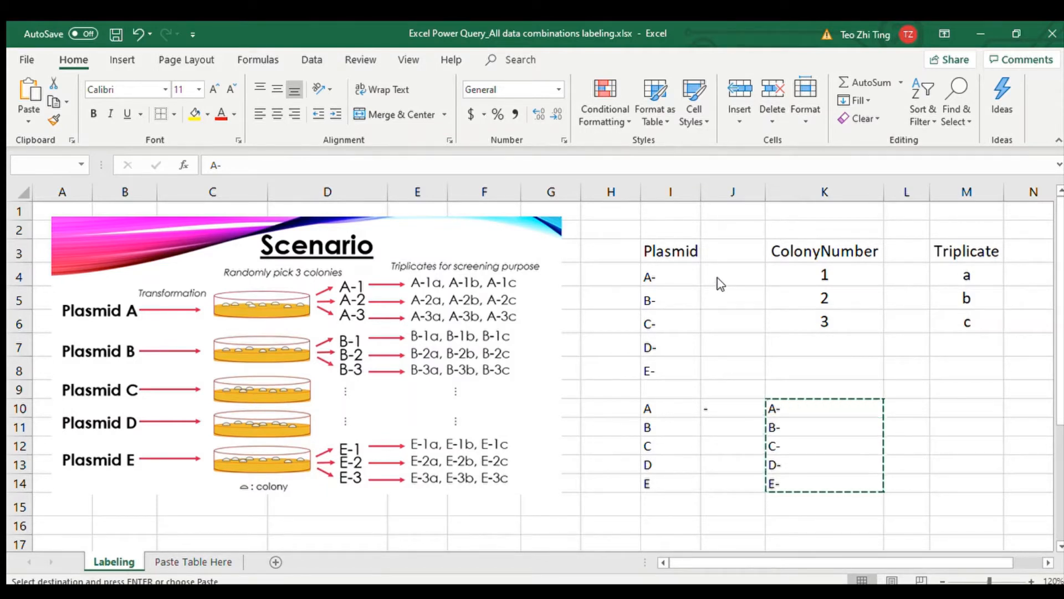
pyautogui.hotkey('ctrl', 'v')
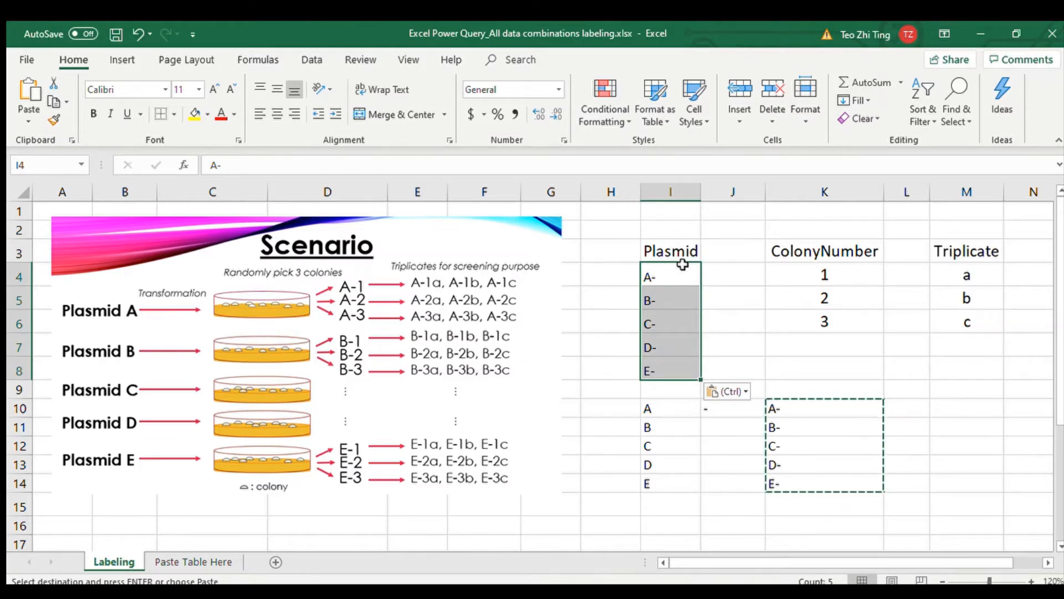
# Clear the helper cells I10:K14.
pyautogui.moveTo(668, 410); pyautogui.dragTo(805, 488)
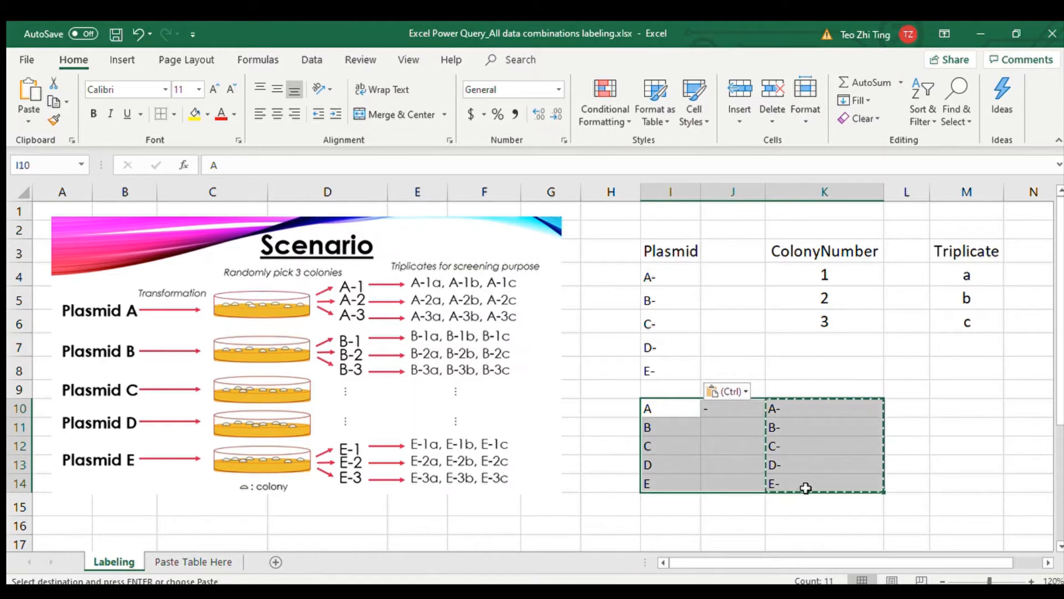
pyautogui.press('Delete')
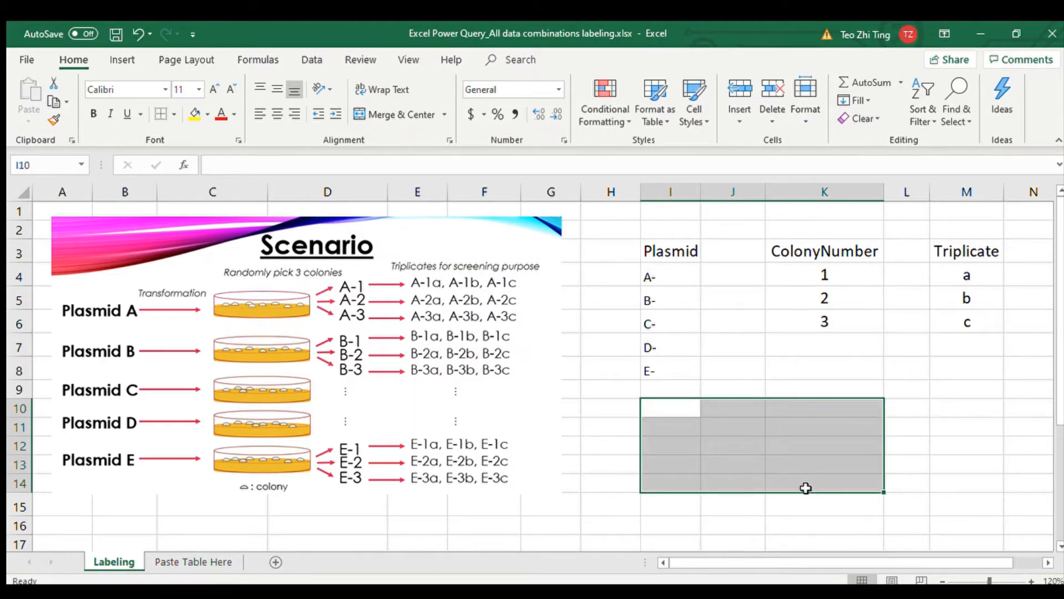
pyautogui.click(663, 408)
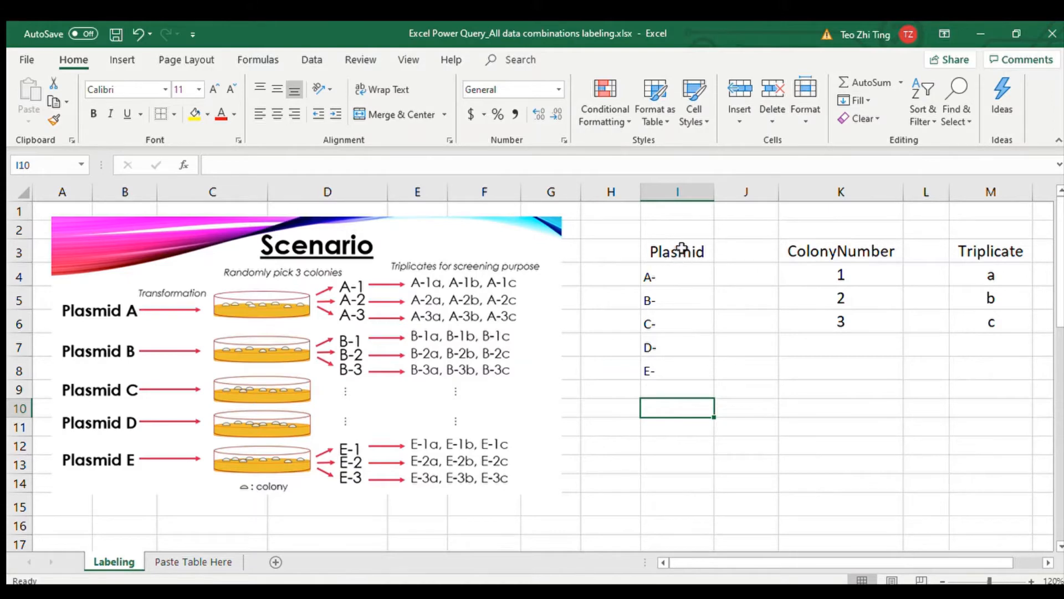
# Convert the Plasmid list I3:I8 into a table with headers and name it Plasmid.
pyautogui.moveTo(681, 245); pyautogui.dragTo(667, 366)
pyautogui.click(118, 60)
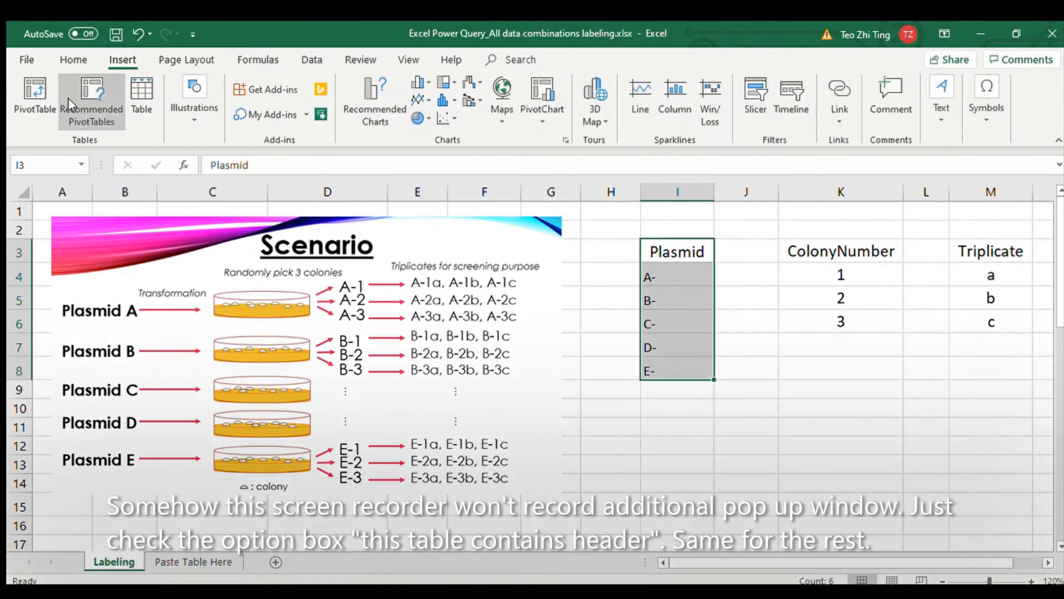
pyautogui.click(139, 95)
pyautogui.click(395, 253)
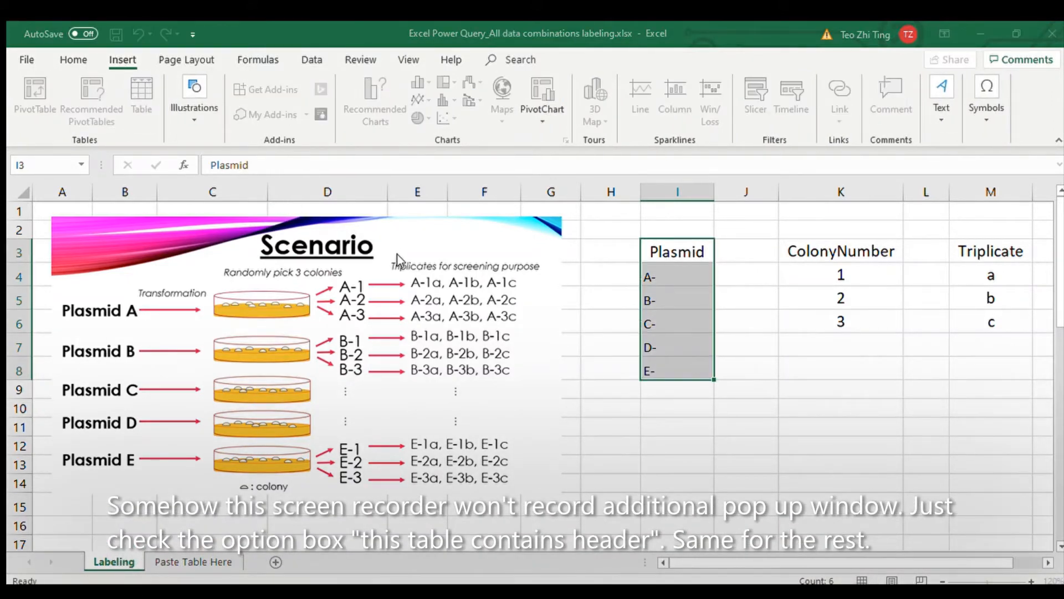
pyautogui.click(668, 253)
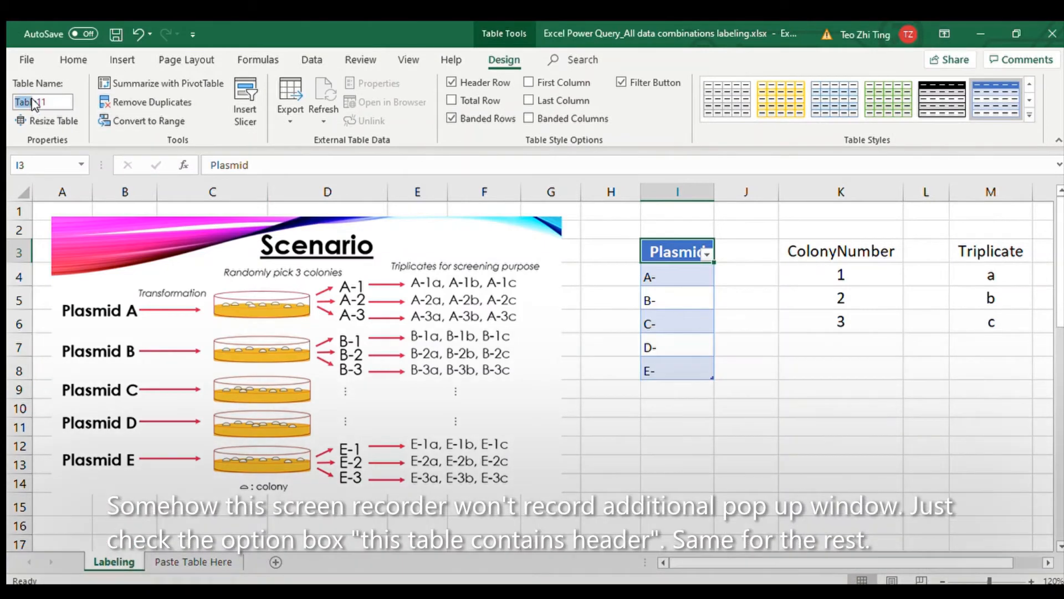
pyautogui.doubleClick(53, 102)
pyautogui.write('Plasmid')
# Convert the ColonyNumber list K3:K6 into a table with headers and name it ColonyNumber.
pyautogui.moveTo(832, 253); pyautogui.dragTo(806, 300)
pyautogui.click(123, 59)
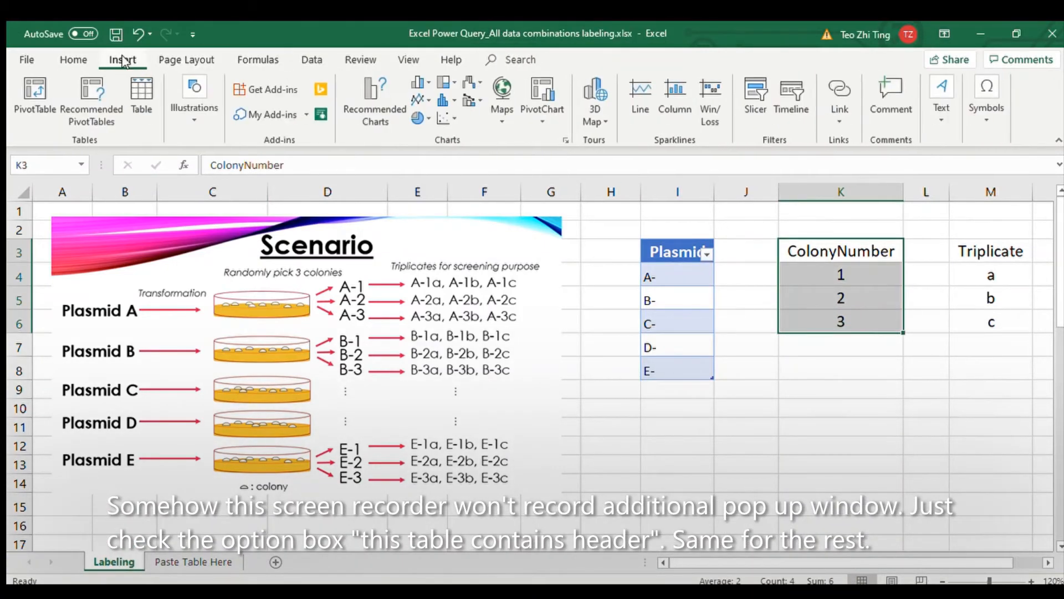
pyautogui.click(142, 95)
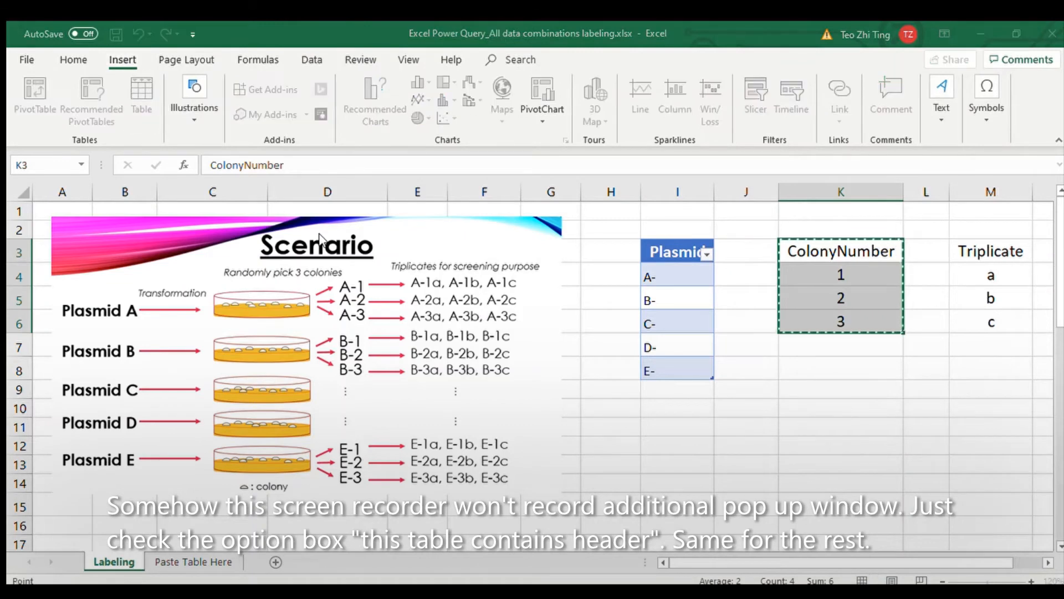
pyautogui.click(391, 264)
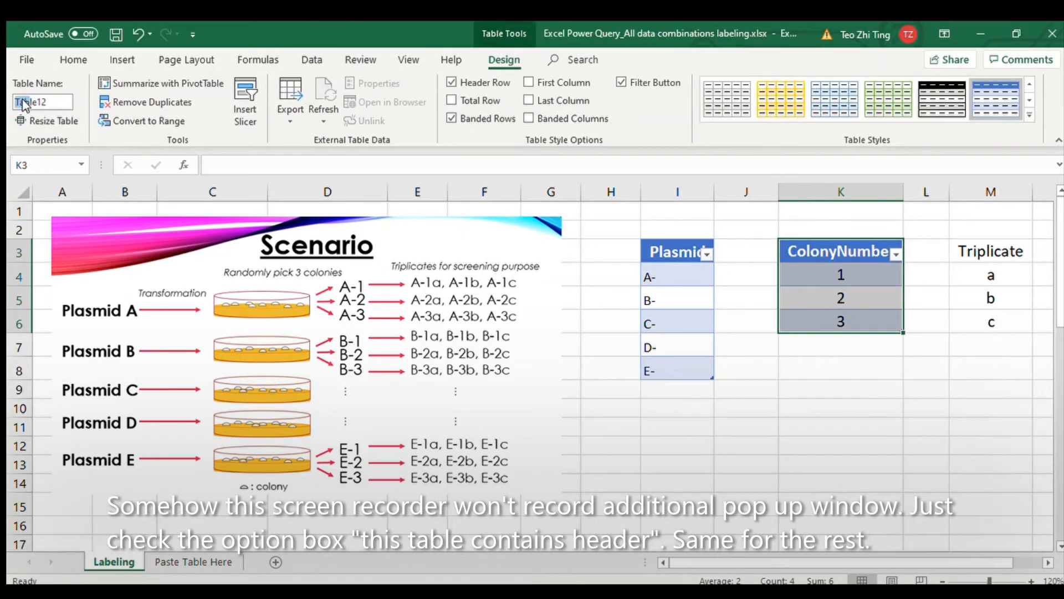
pyautogui.click(67, 106)
pyautogui.write('ColonyNumber')
# Convert the Triplicate list M3:M6 into a table with headers and name it Triplicate.
pyautogui.moveTo(991, 247); pyautogui.dragTo(991, 325)
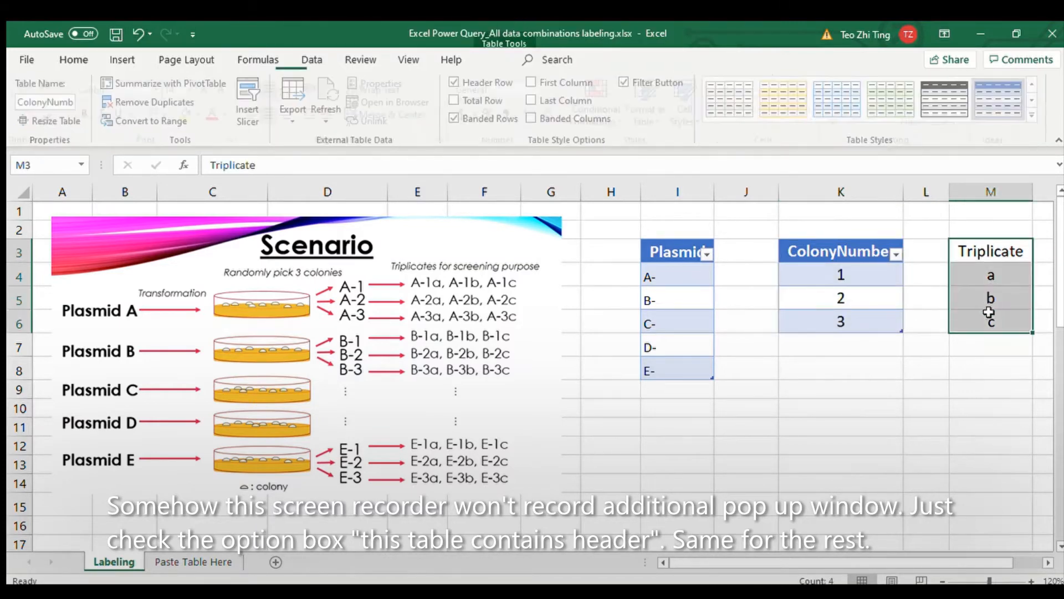
pyautogui.click(122, 59)
pyautogui.click(130, 102)
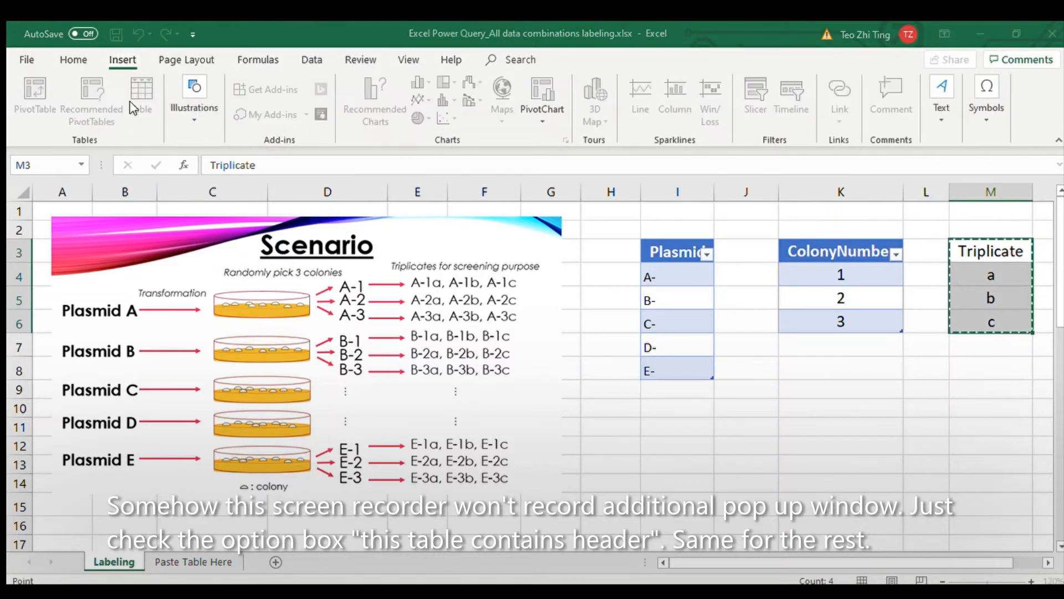
pyautogui.click(358, 233)
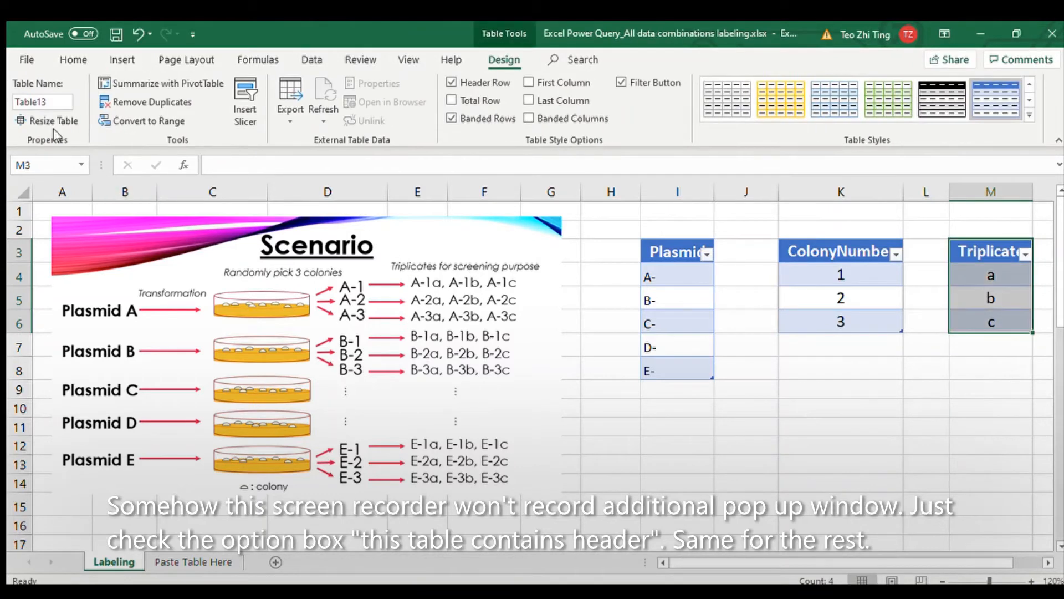
pyautogui.click(63, 103)
pyautogui.write('Trip')
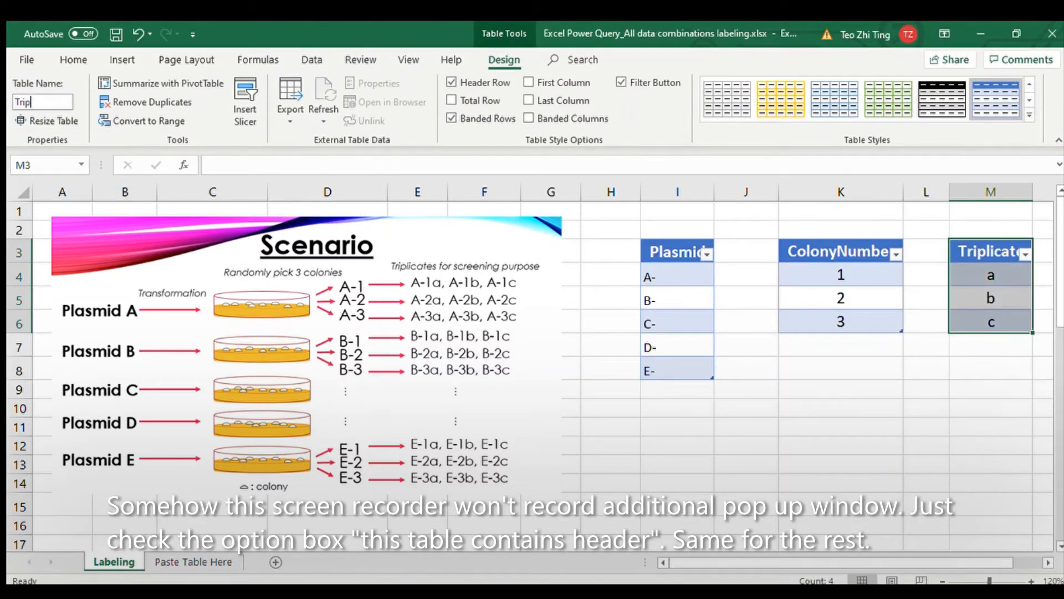
pyautogui.write('licate')
pyautogui.click(874, 383)
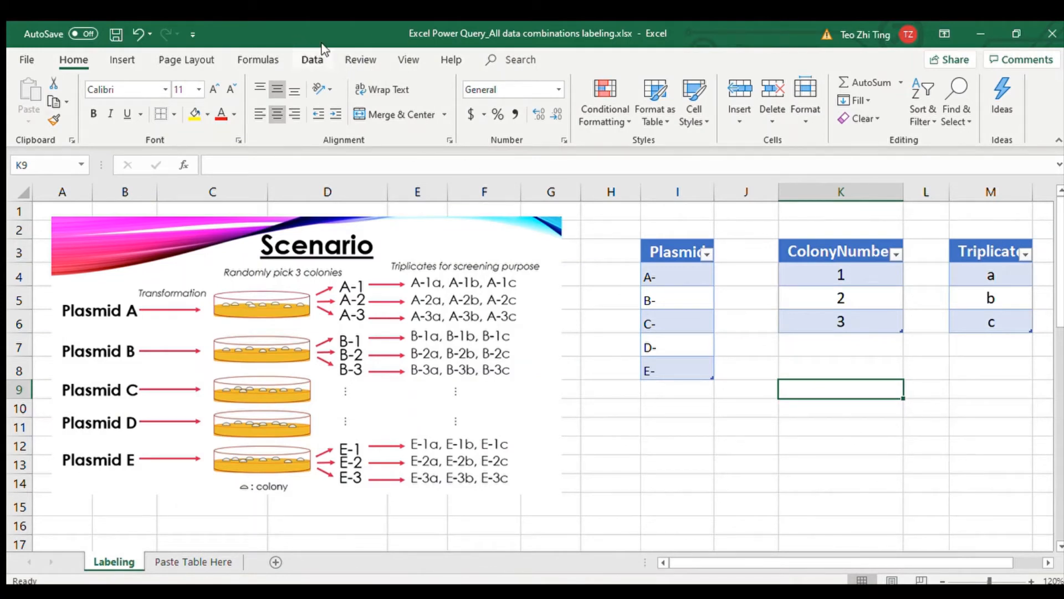
# Load the Plasmid table into Power Query and add a custom column named Join with the value 1.
pyautogui.click(311, 60)
pyautogui.click(693, 253)
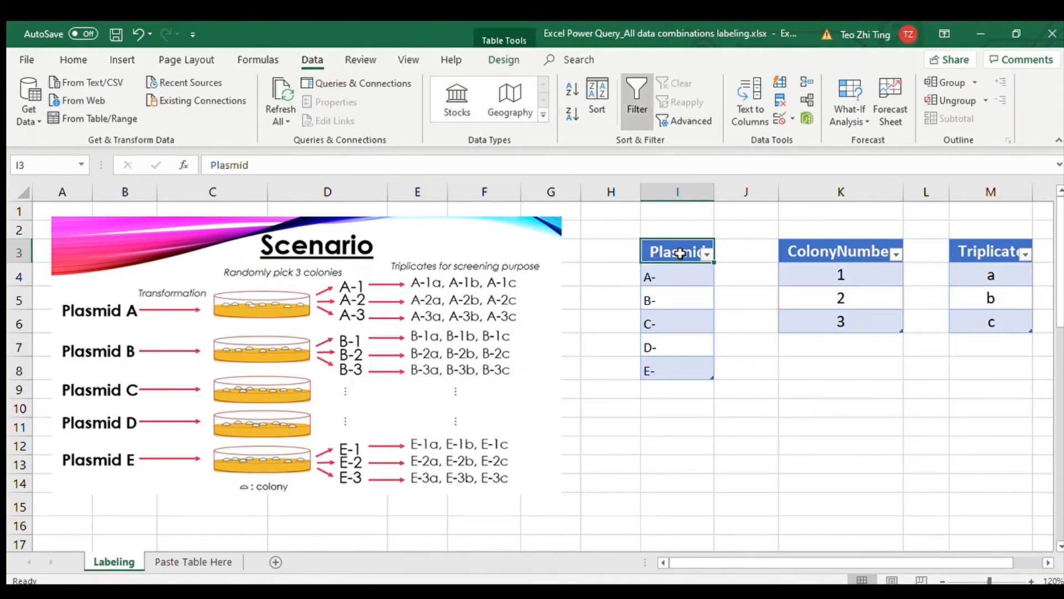
pyautogui.click(106, 119)
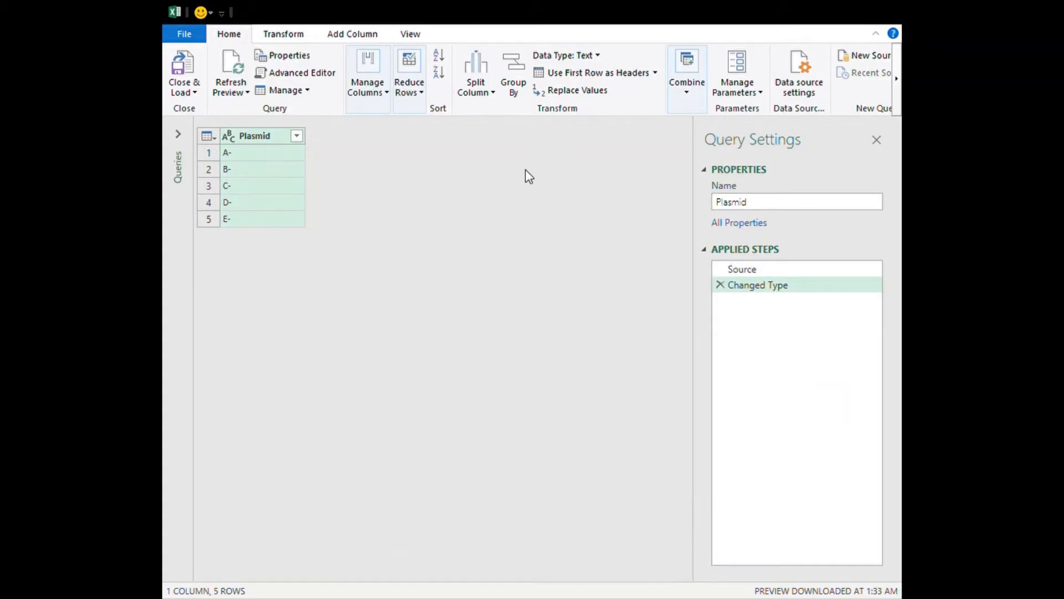
pyautogui.click(350, 35)
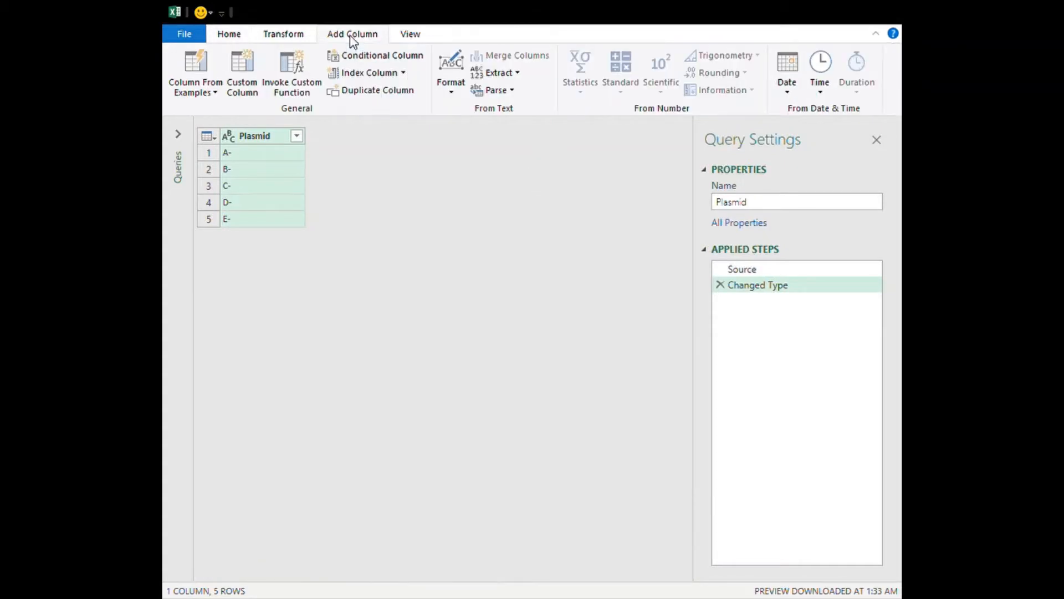
pyautogui.click(244, 83)
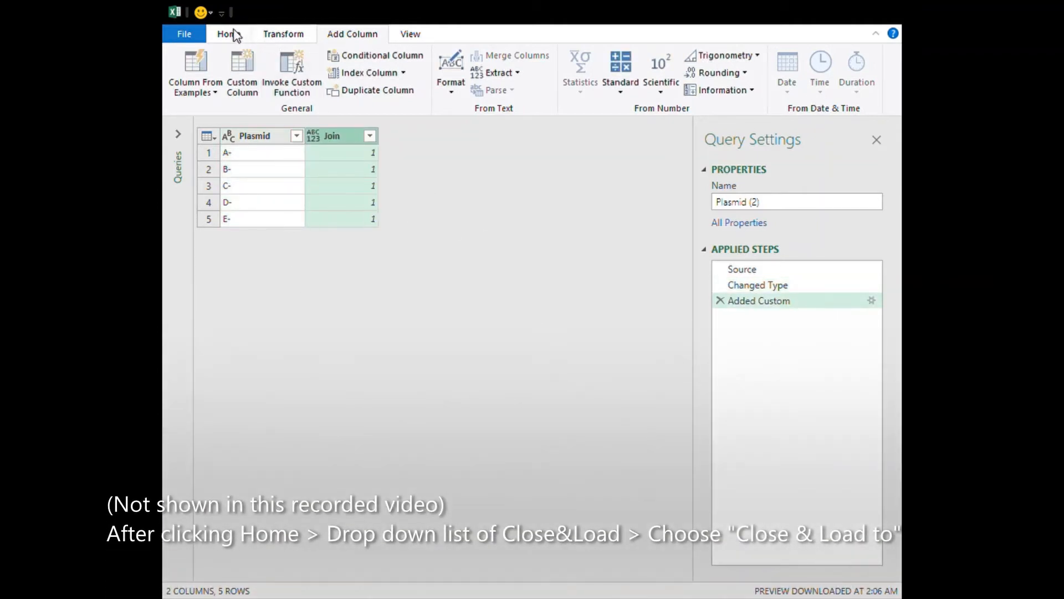
# Close the Plasmid query and load it to the workbook with Only Create Connection.
pyautogui.click(234, 31)
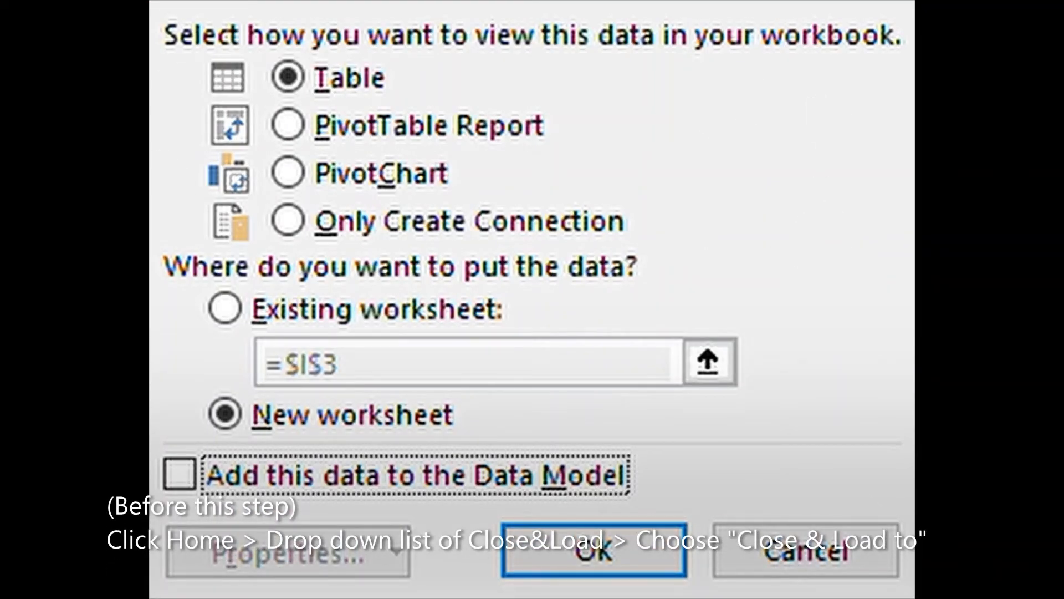
pyautogui.click(292, 225)
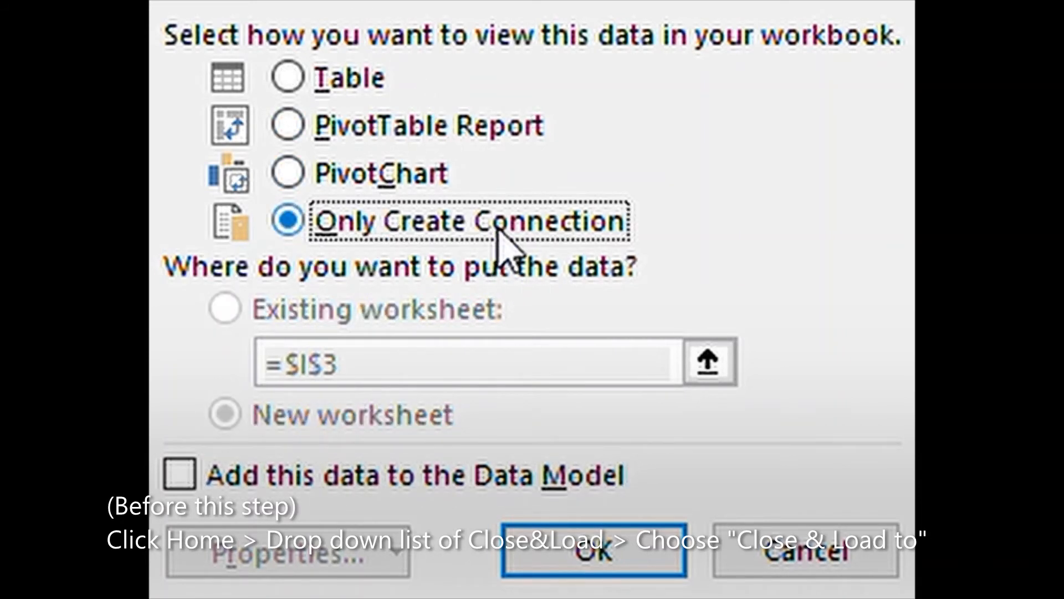
pyautogui.click(588, 548)
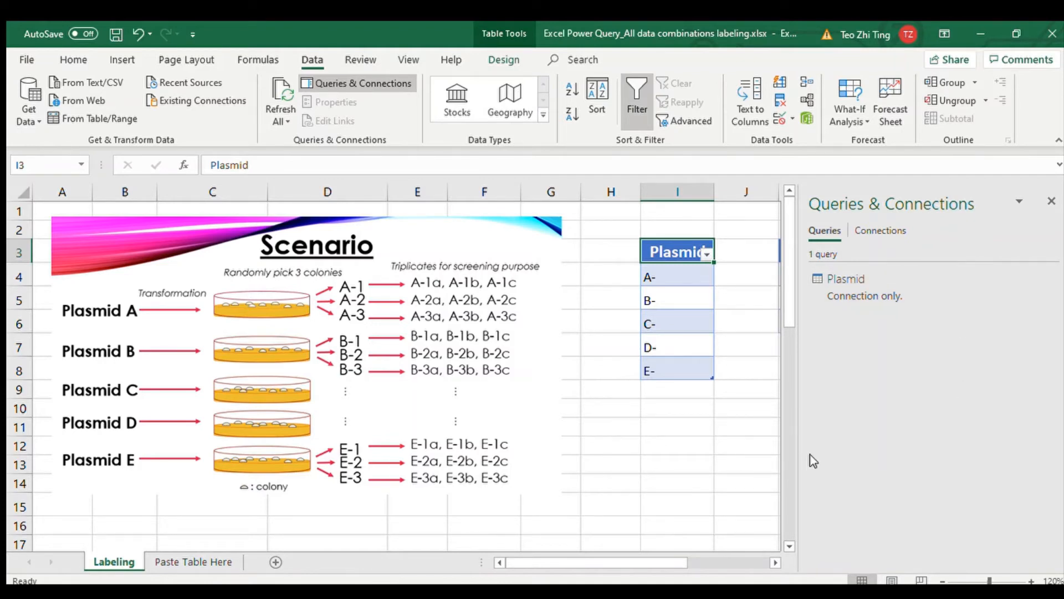
# Load the ColonyNumber table into Power Query and add a custom column named Join with the value 1.
pyautogui.moveTo(626, 563); pyautogui.dragTo(704, 562)
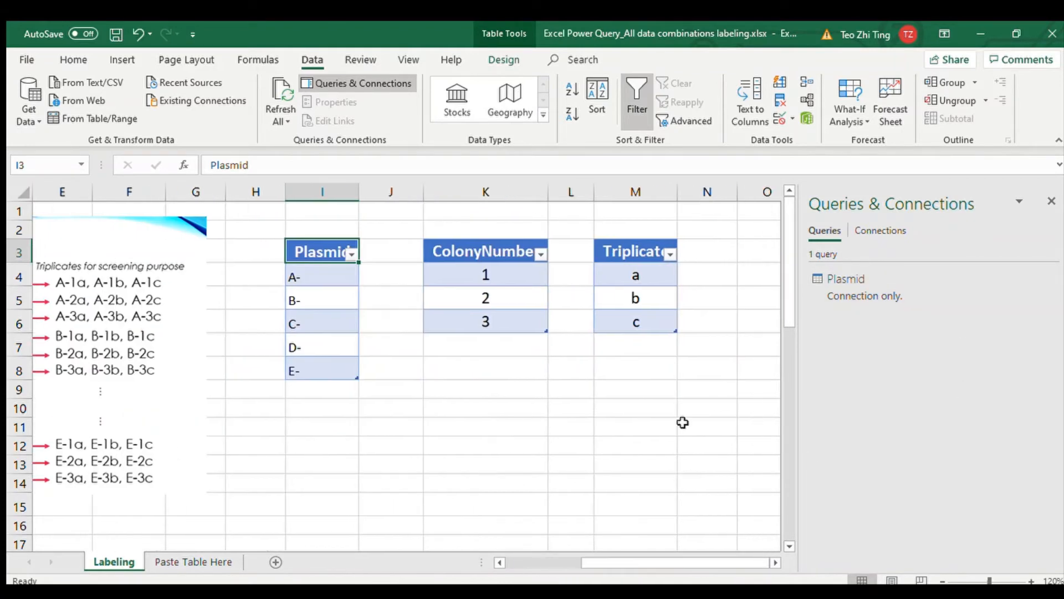
pyautogui.click(472, 251)
pyautogui.click(464, 247)
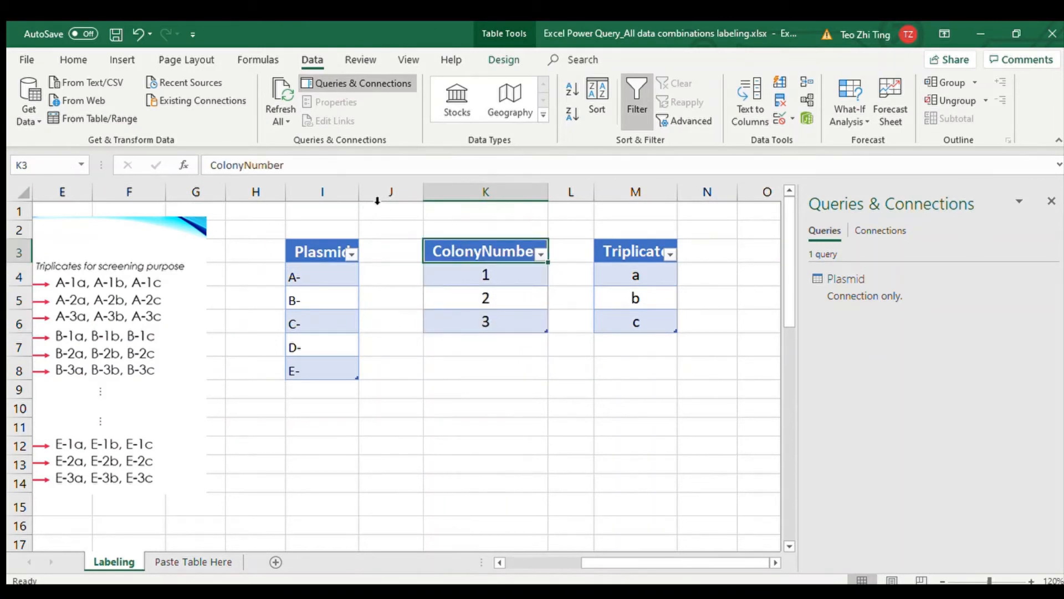
pyautogui.click(109, 114)
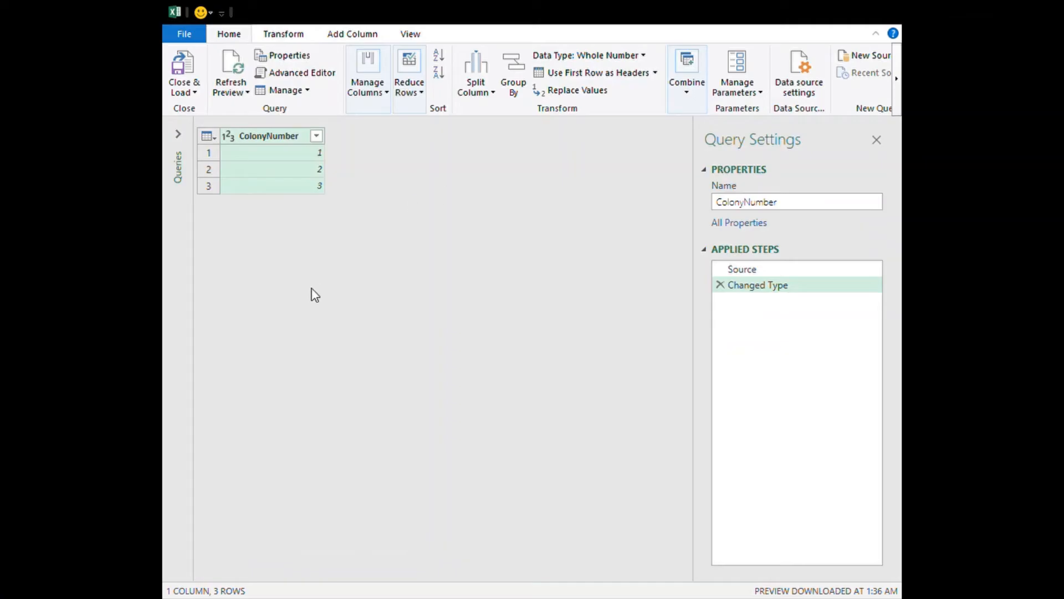
pyautogui.click(364, 37)
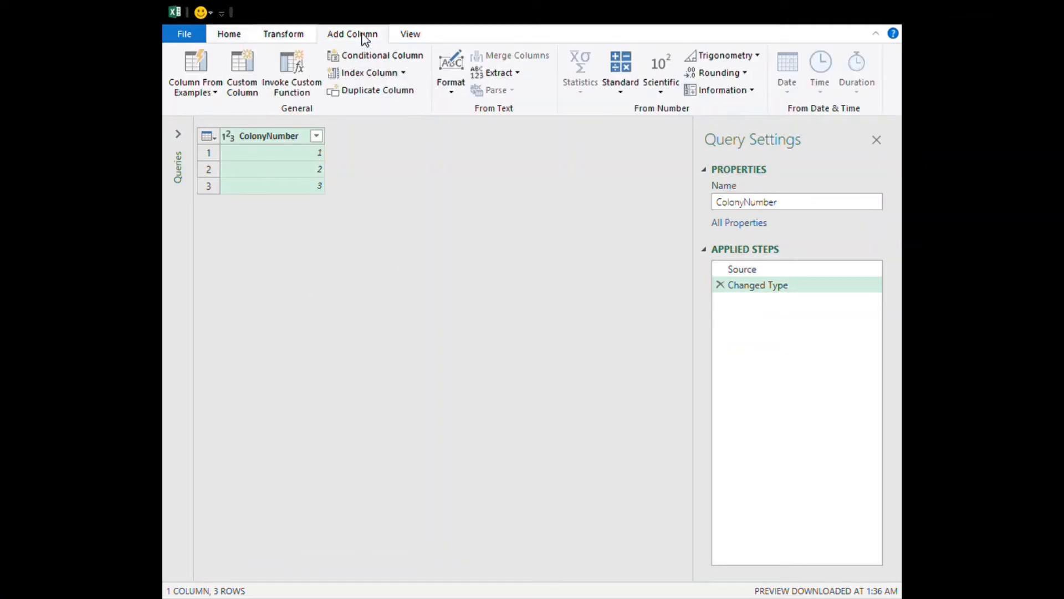
pyautogui.click(249, 92)
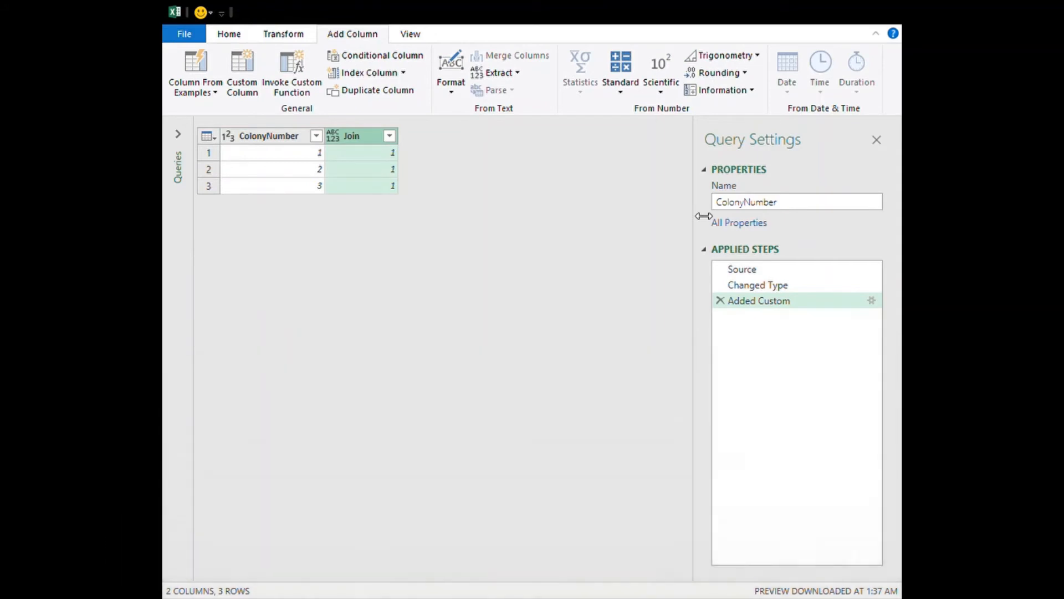
# Close the ColonyNumber query and load it to the workbook with Only Create Connection.
pyautogui.click(230, 35)
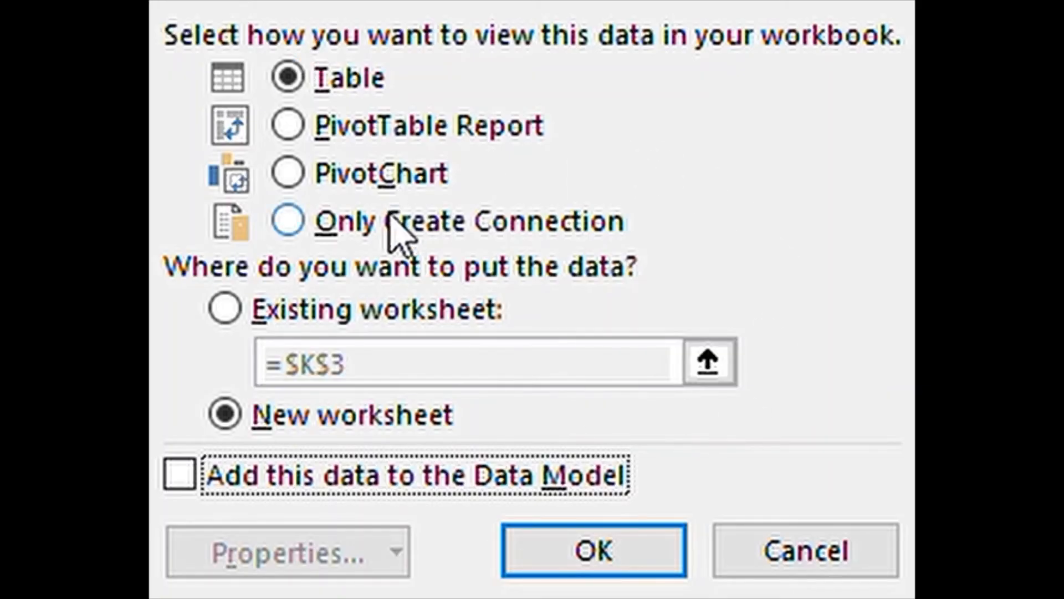
pyautogui.click(289, 222)
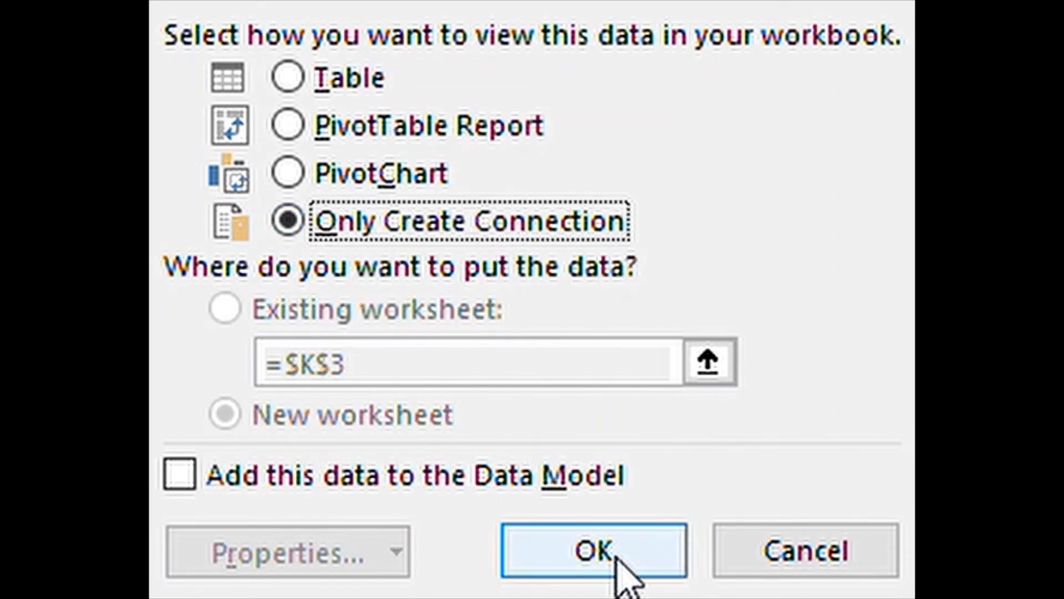
pyautogui.click(616, 557)
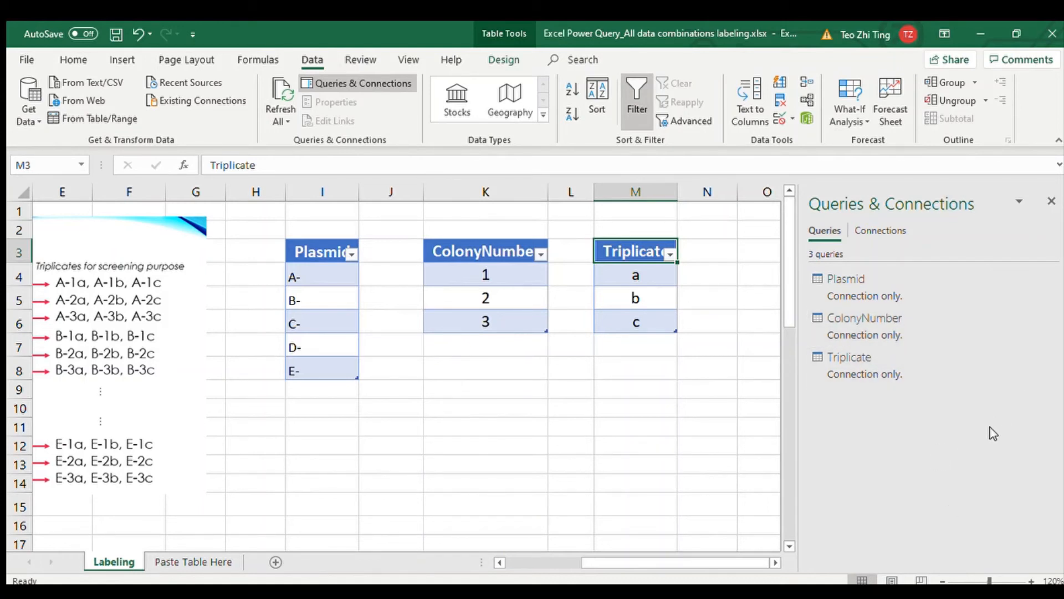
# Open the Plasmid query for editing and add a custom column named MergeColonyNumber that references the ColonyNumber table.
pyautogui.click(858, 281)
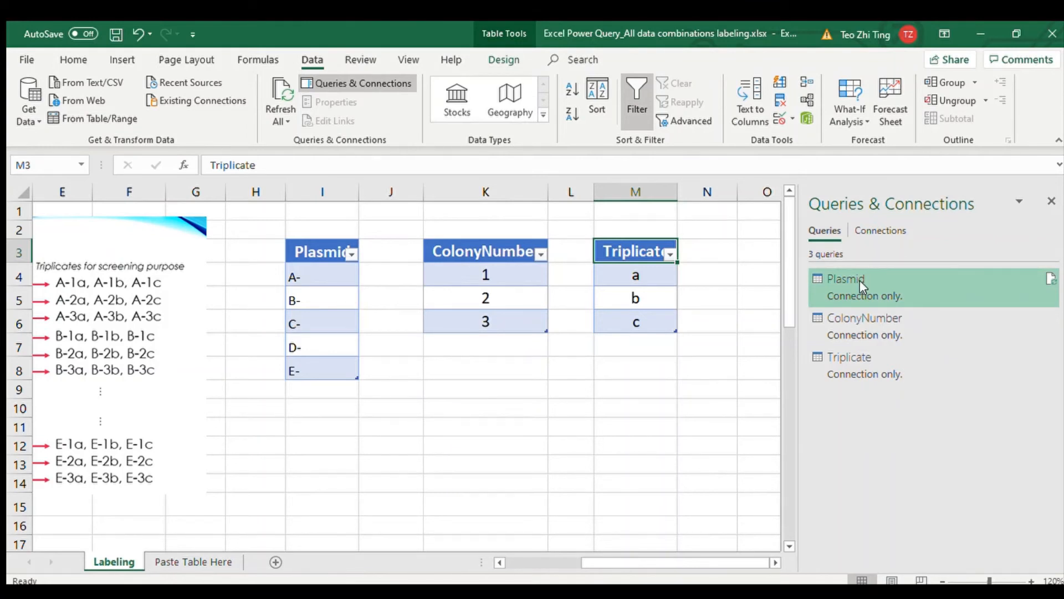
pyautogui.doubleClick(890, 305)
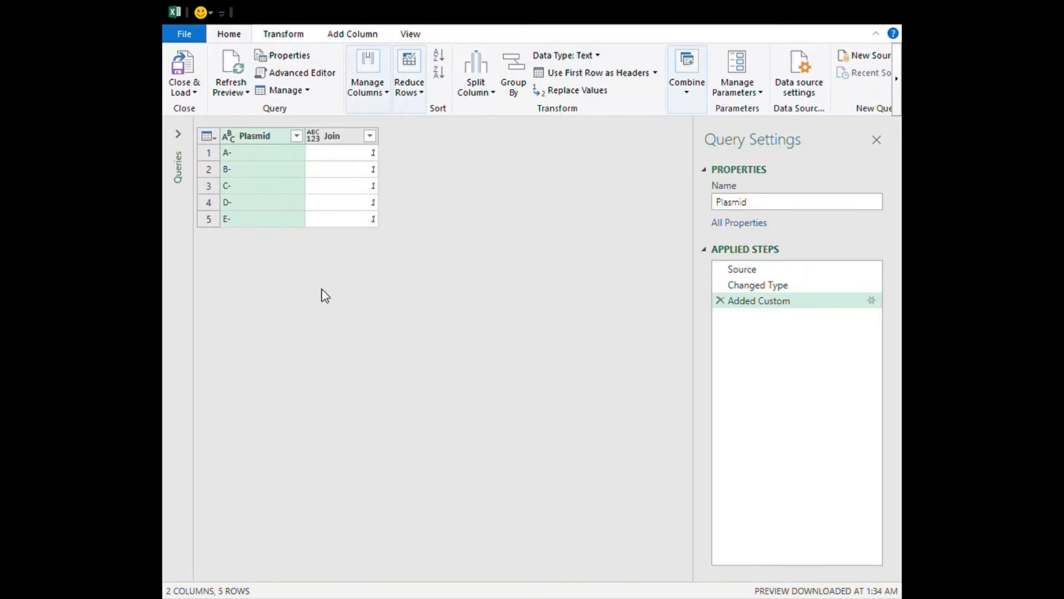
pyautogui.click(351, 26)
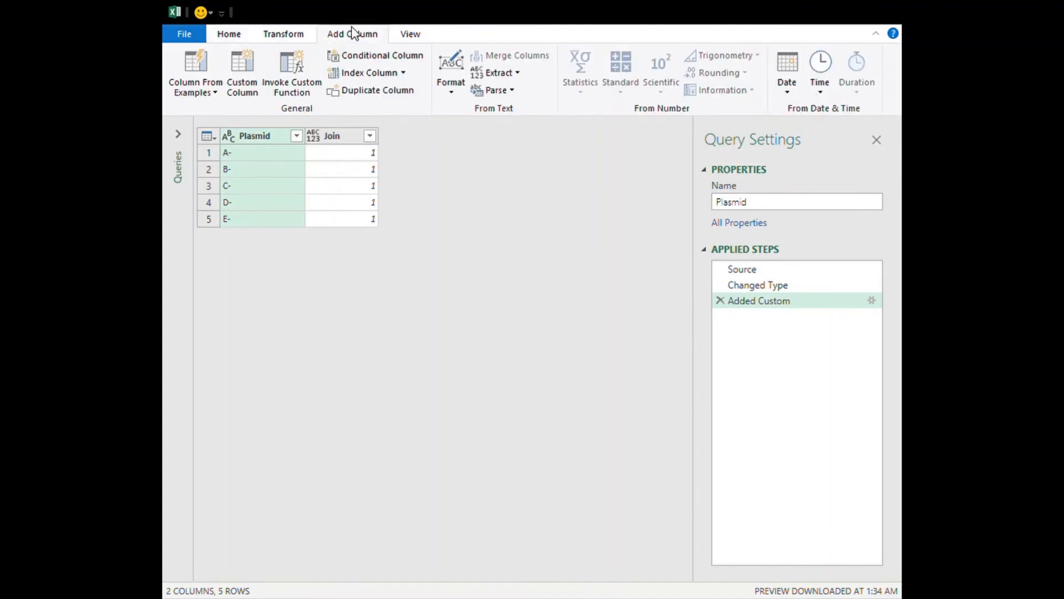
pyautogui.click(240, 93)
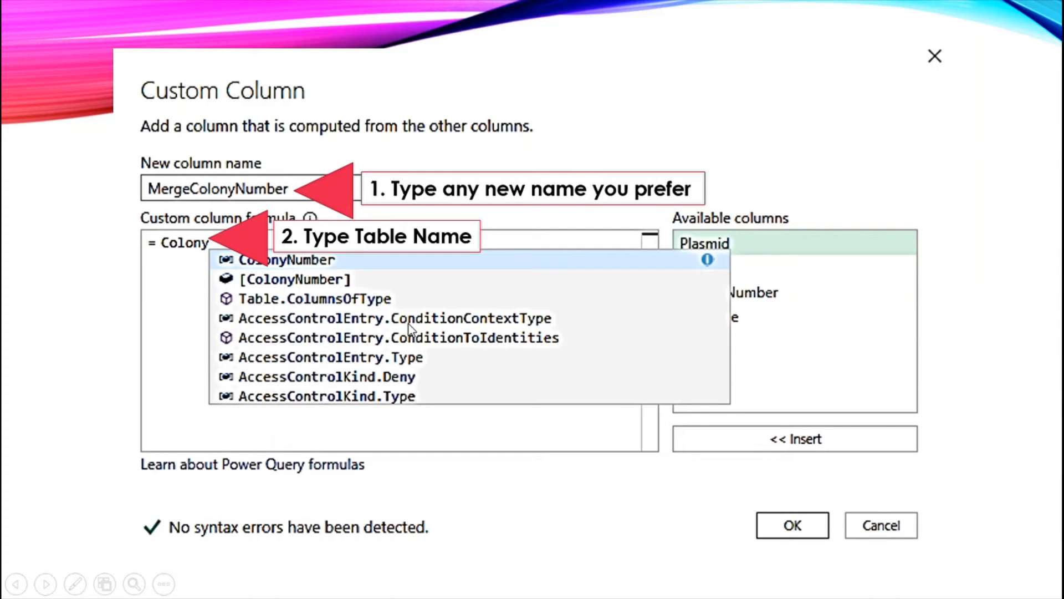
pyautogui.click(304, 261)
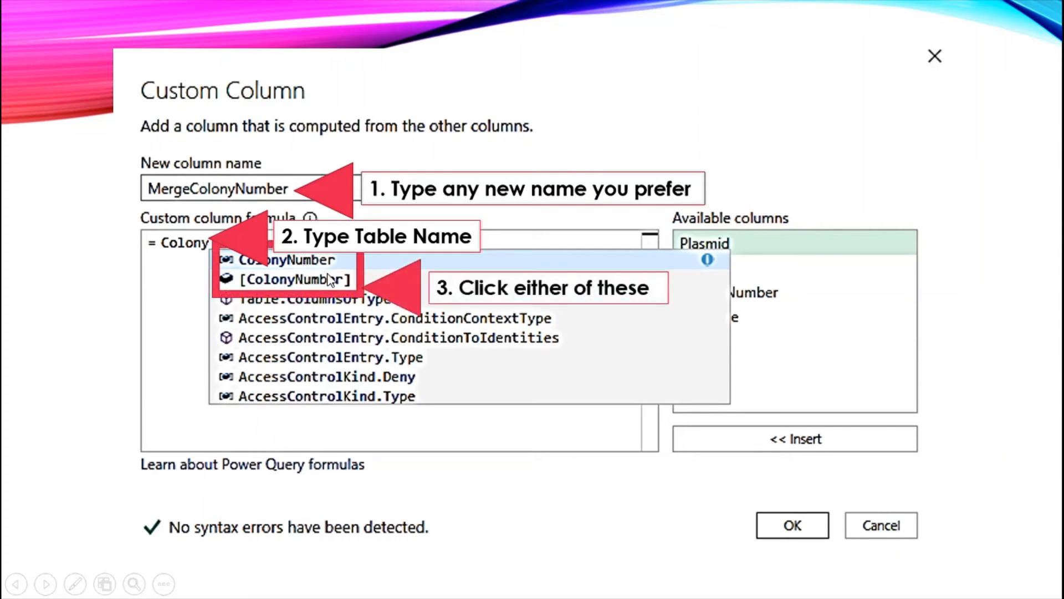
pyautogui.click(298, 277)
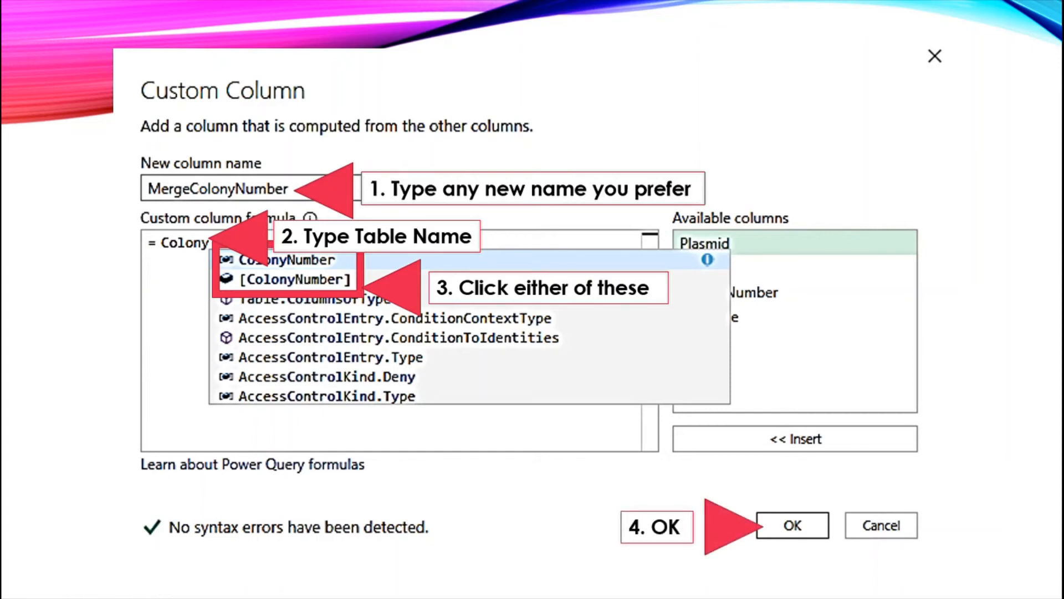
pyautogui.press('Right')
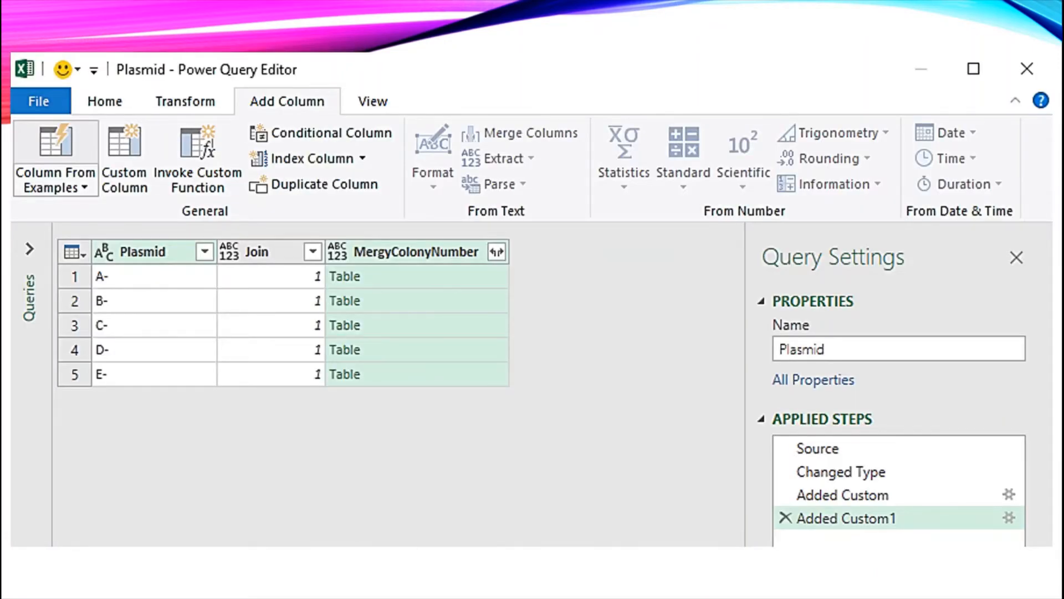
# Add another custom column named MergeTriplicate to the Plasmid query that references the Triplicate table.
pyautogui.press('Right')
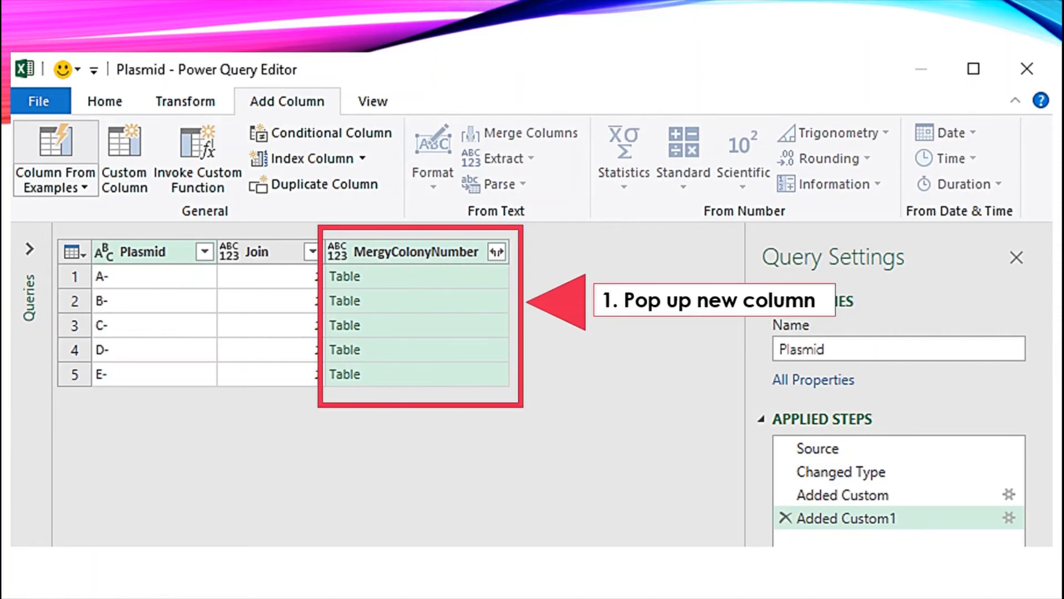
pyautogui.click(126, 153)
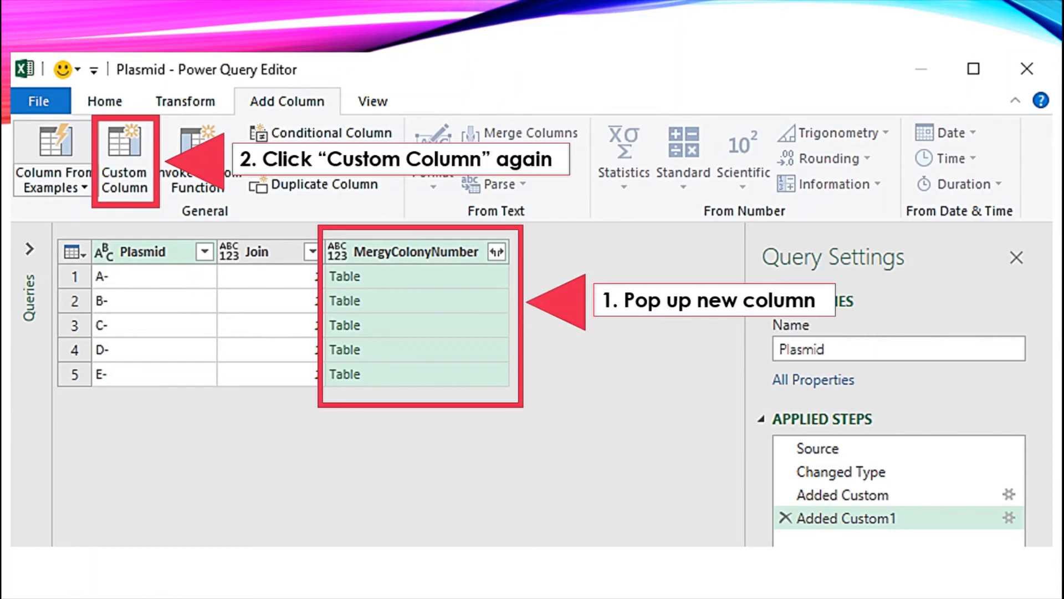
pyautogui.press('Right')
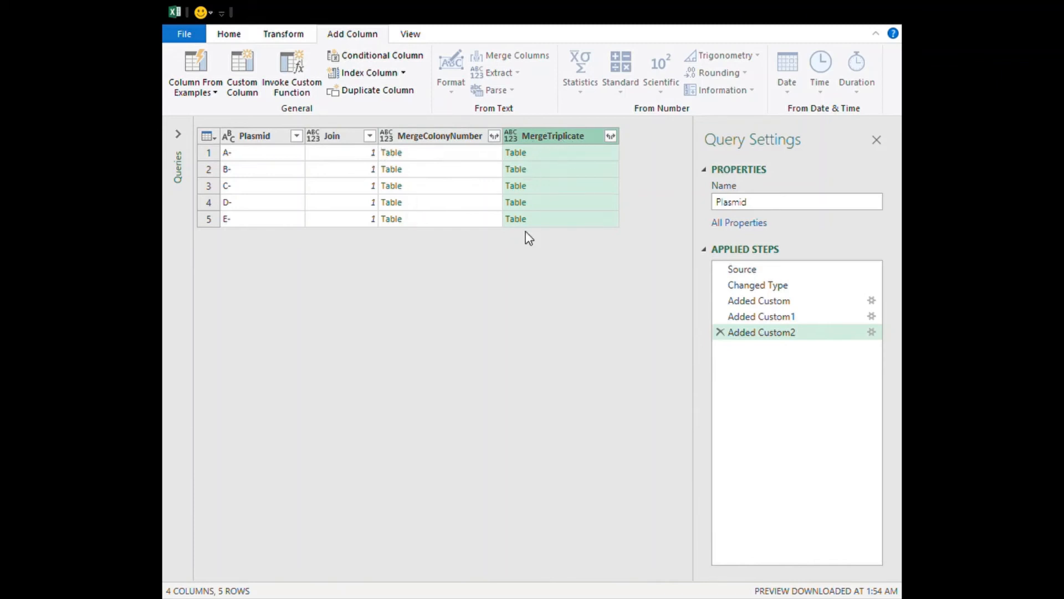
# Expand MergeColonyNumber to only its ColonyNumber field, excluding Join and without the original column name as prefix.
pyautogui.click(494, 136)
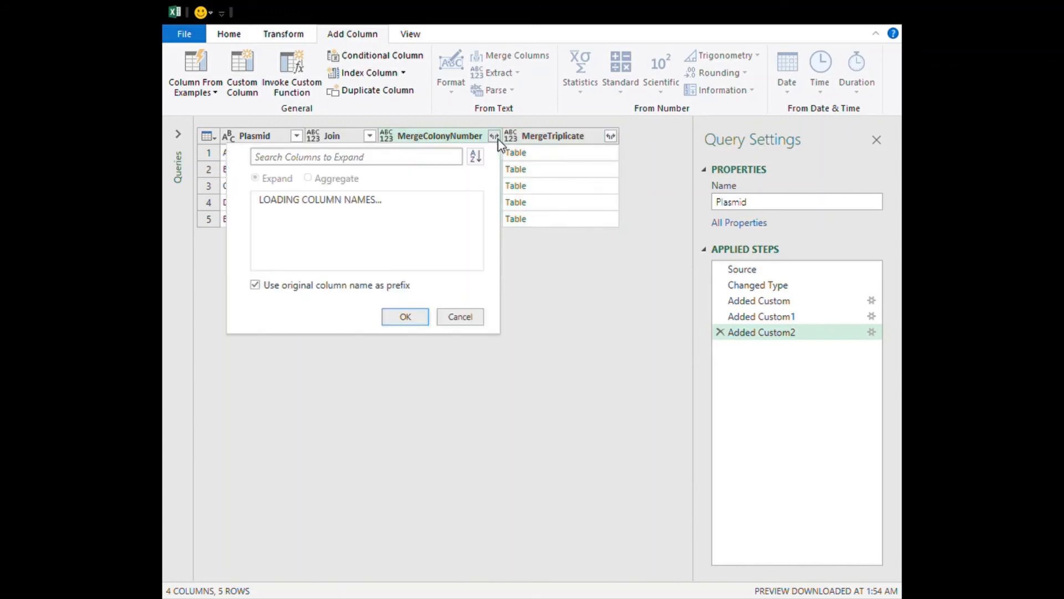
pyautogui.click(264, 231)
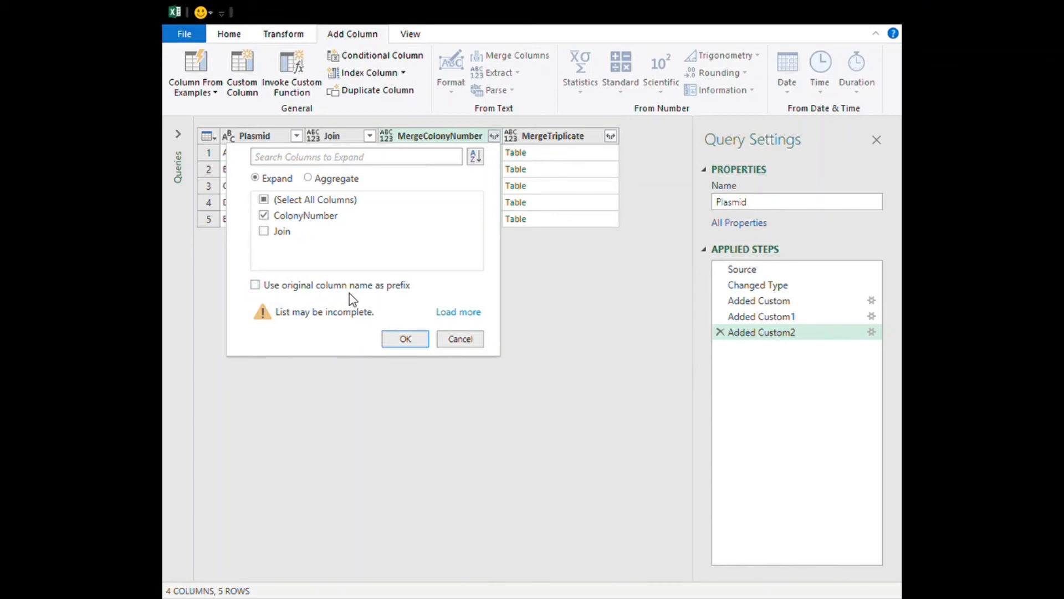
pyautogui.click(405, 339)
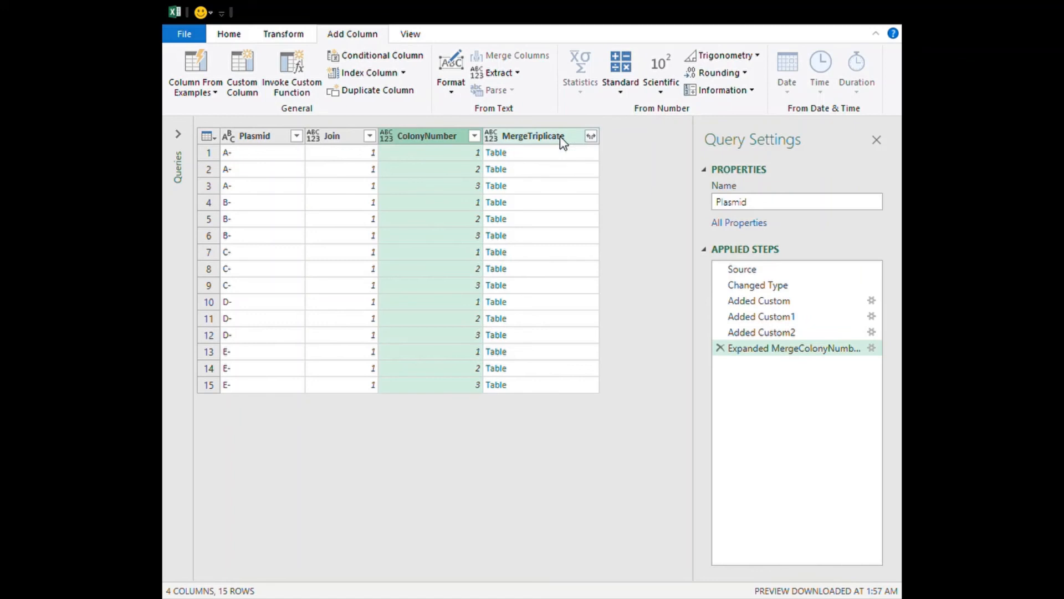
# Expand MergeTriplicate to only its Triplicate field, excluding Join and without the original column name as prefix.
pyautogui.click(591, 136)
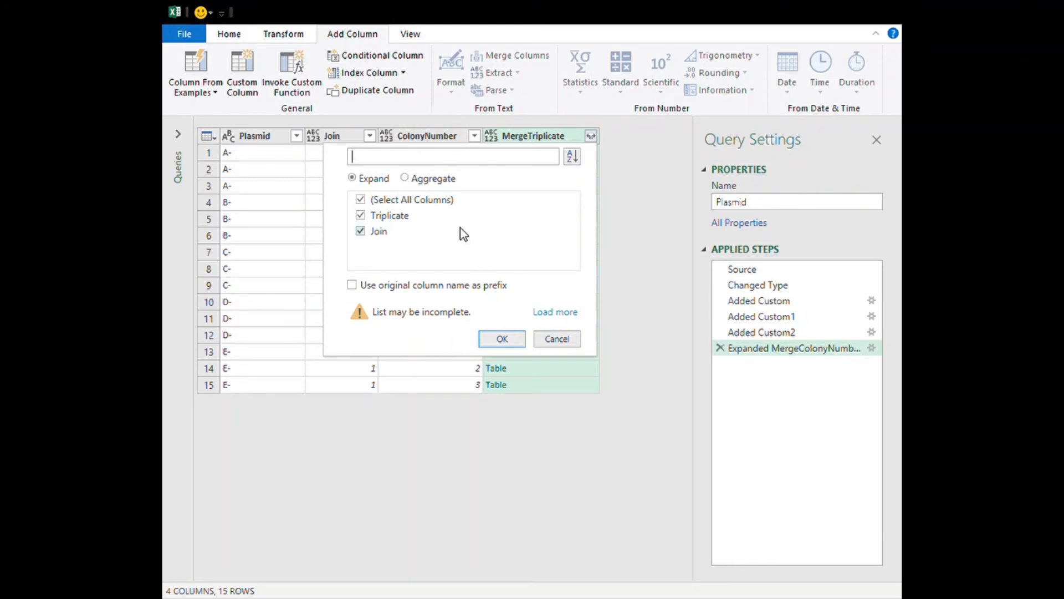
pyautogui.click(361, 231)
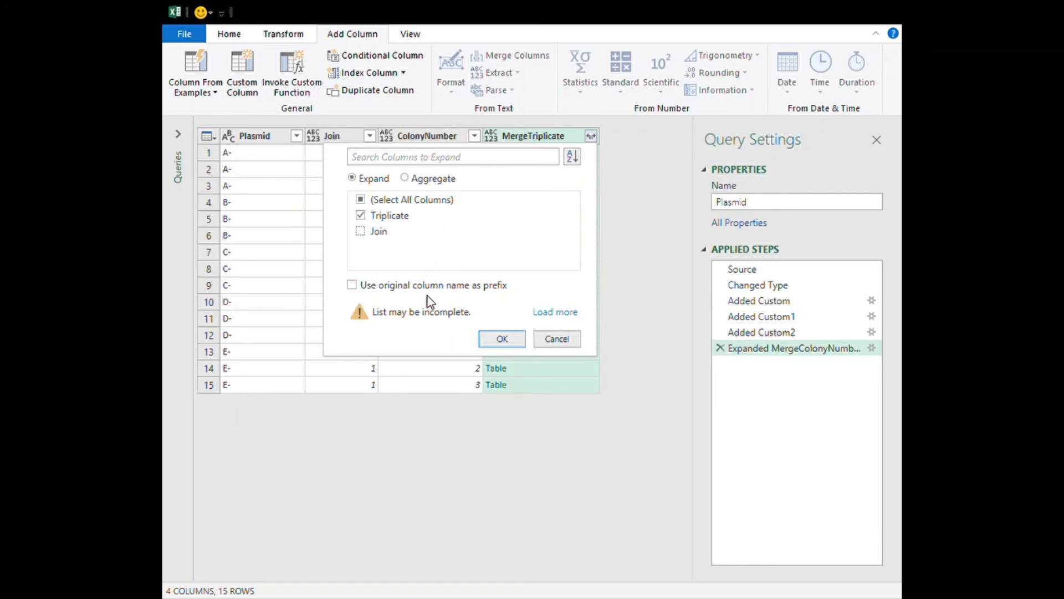
pyautogui.click(502, 339)
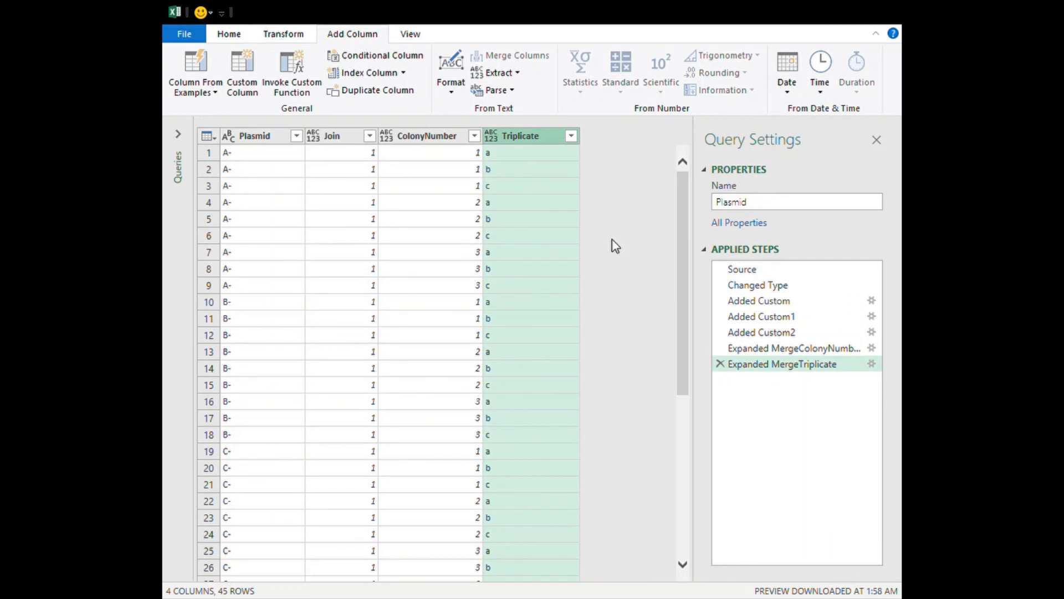
# Copy the entire expanded Plasmid query table, then close and load the query.
pyautogui.scroll(-6, 451, 401)
pyautogui.scroll(6, 451, 401)
pyautogui.scroll(-6, 451, 402)
pyautogui.scroll(6, 449, 403)
pyautogui.click(212, 136)
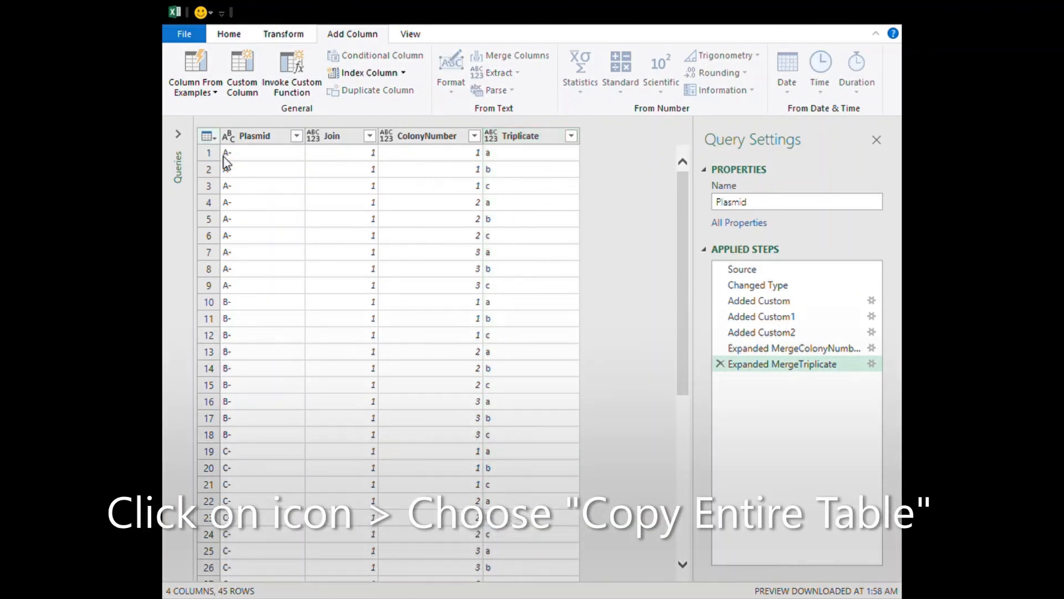
pyautogui.click(229, 35)
pyautogui.click(183, 66)
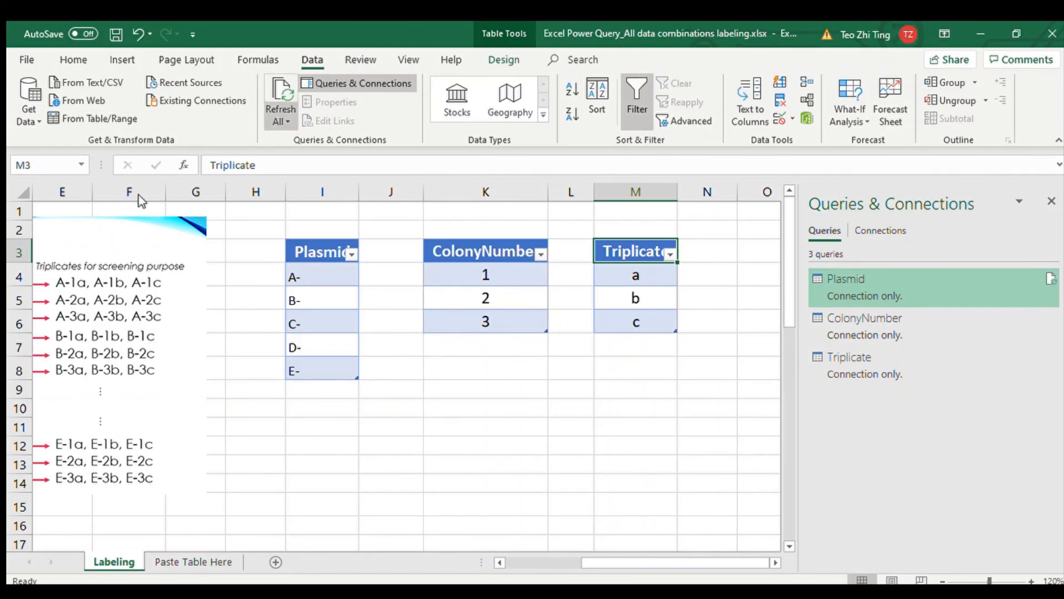
# Paste the copied combinations table at cell B3 of the Paste Table Here sheet.
pyautogui.click(169, 562)
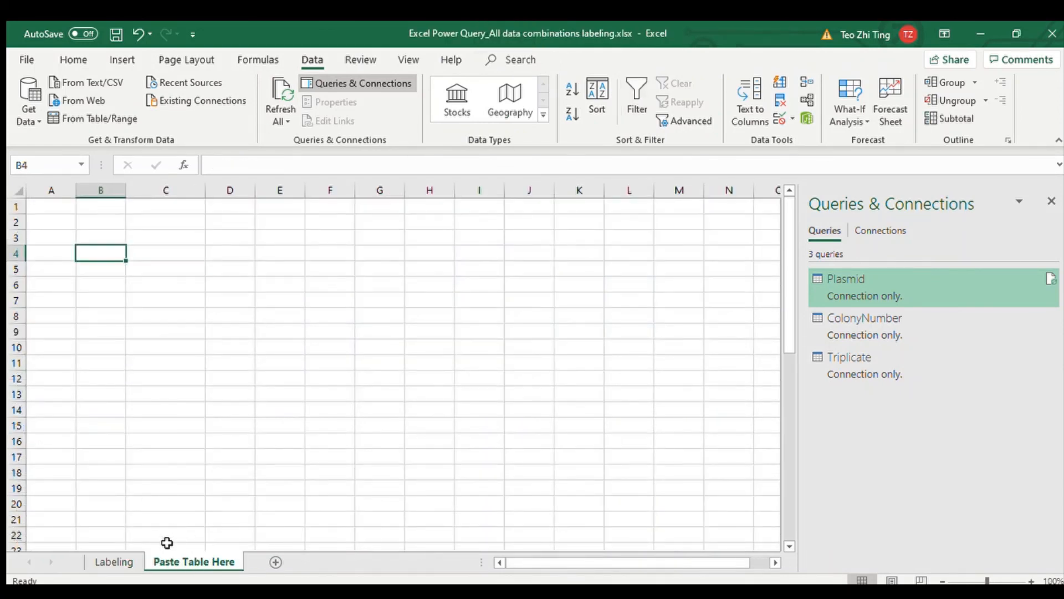
pyautogui.click(113, 234)
pyautogui.hotkey('ctrl', 'v')
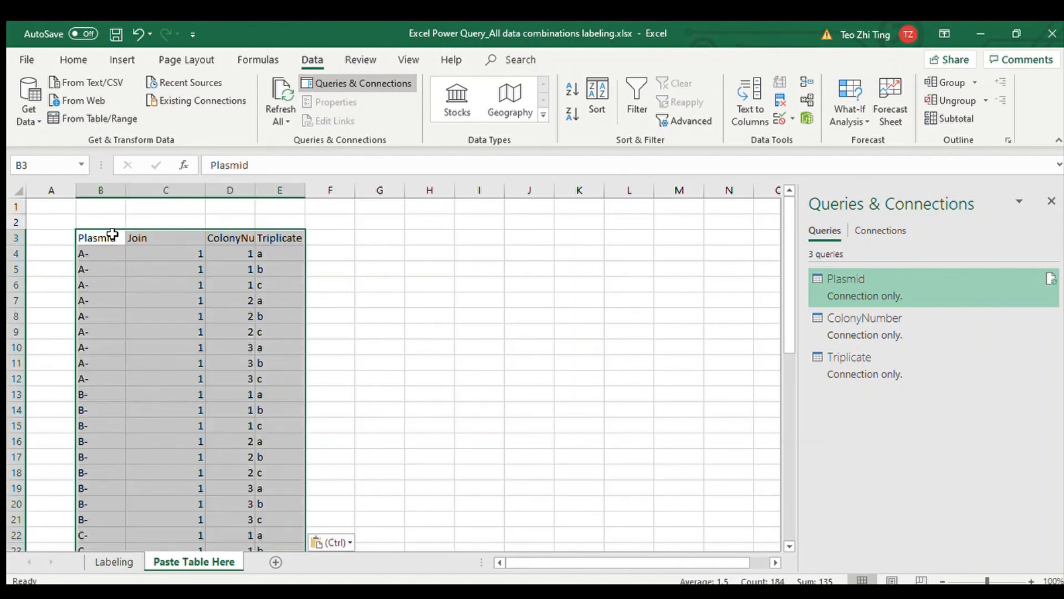
pyautogui.scroll(-7, 201, 403)
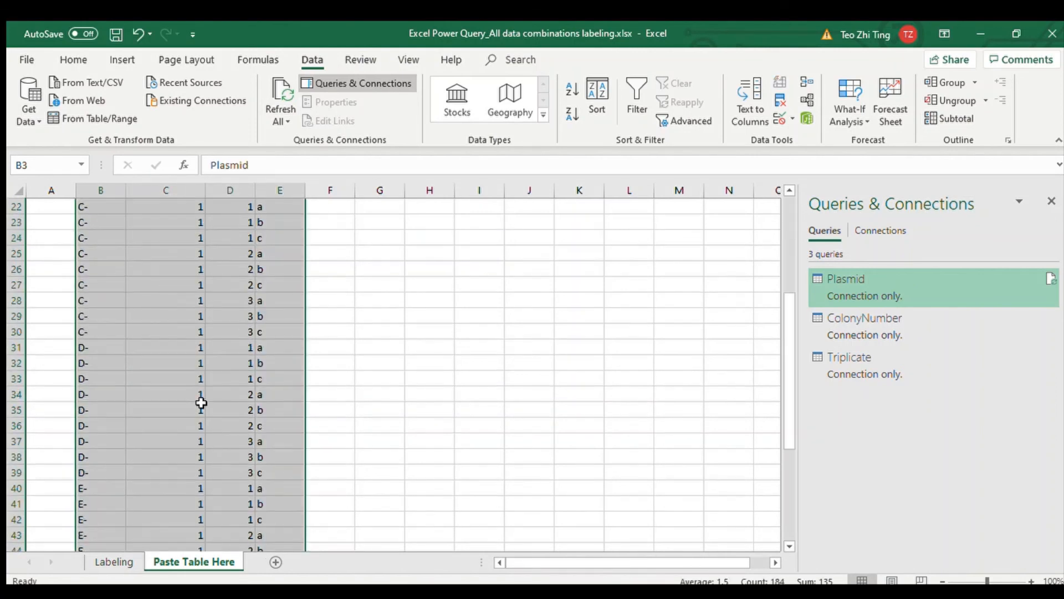
pyautogui.scroll(7, 202, 403)
# Enter the formula =B4&D4&E4 in cell F4 to join the plasmid, colony number and triplicate into one label.
pyautogui.click(328, 253)
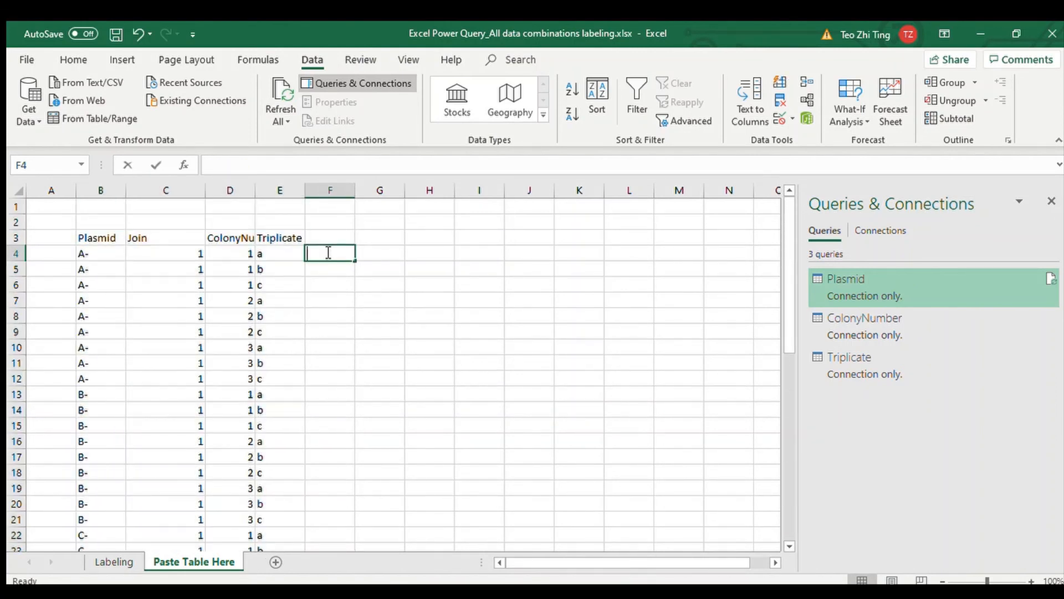
pyautogui.write('=')
pyautogui.press('Left')
pyautogui.press('Left')
pyautogui.press('Left')
pyautogui.press('Left')
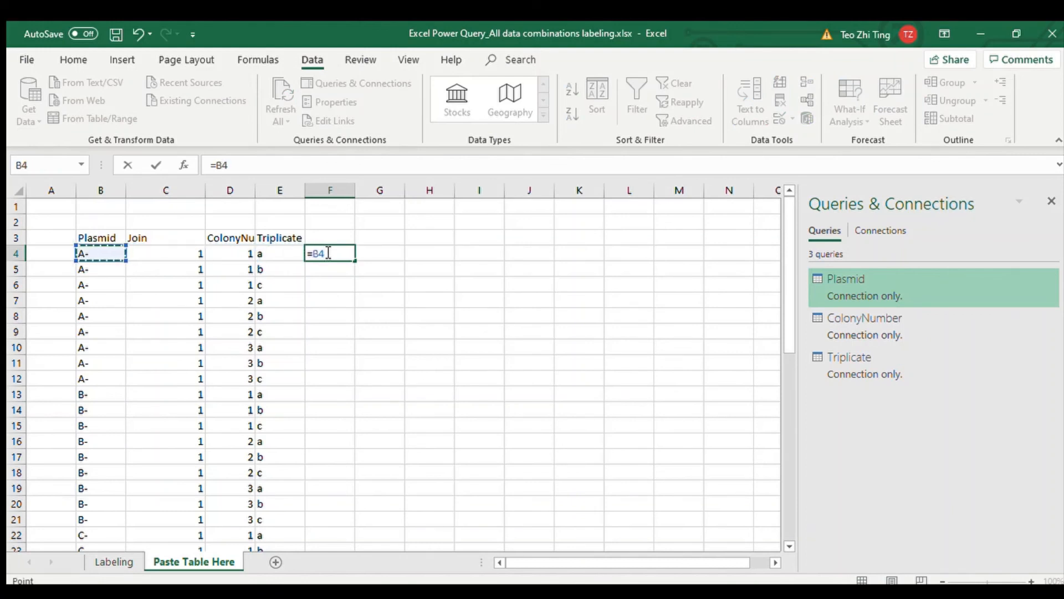
pyautogui.write('&')
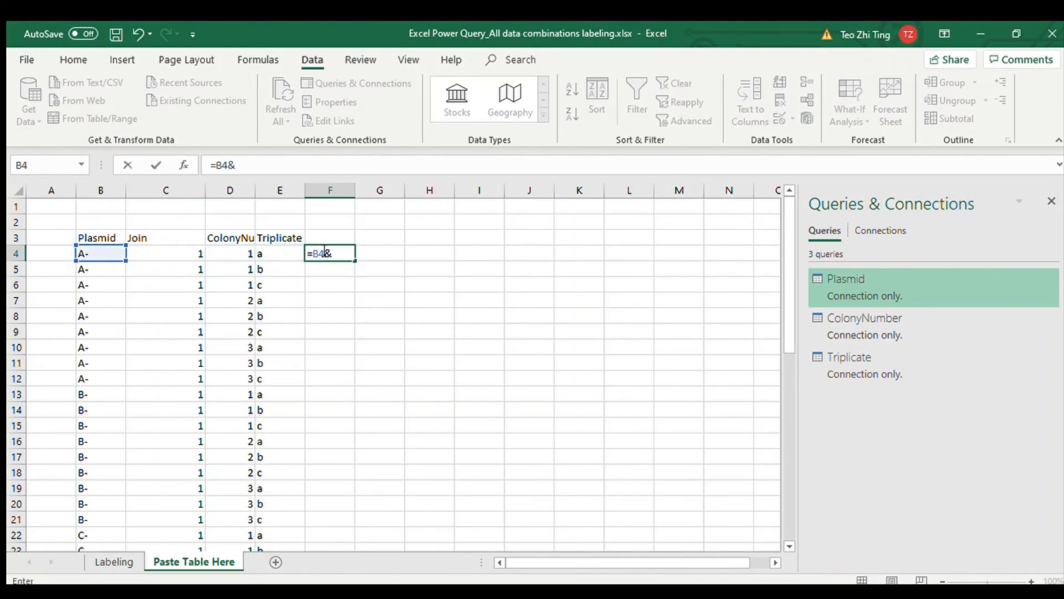
pyautogui.click(240, 253)
pyautogui.write('&')
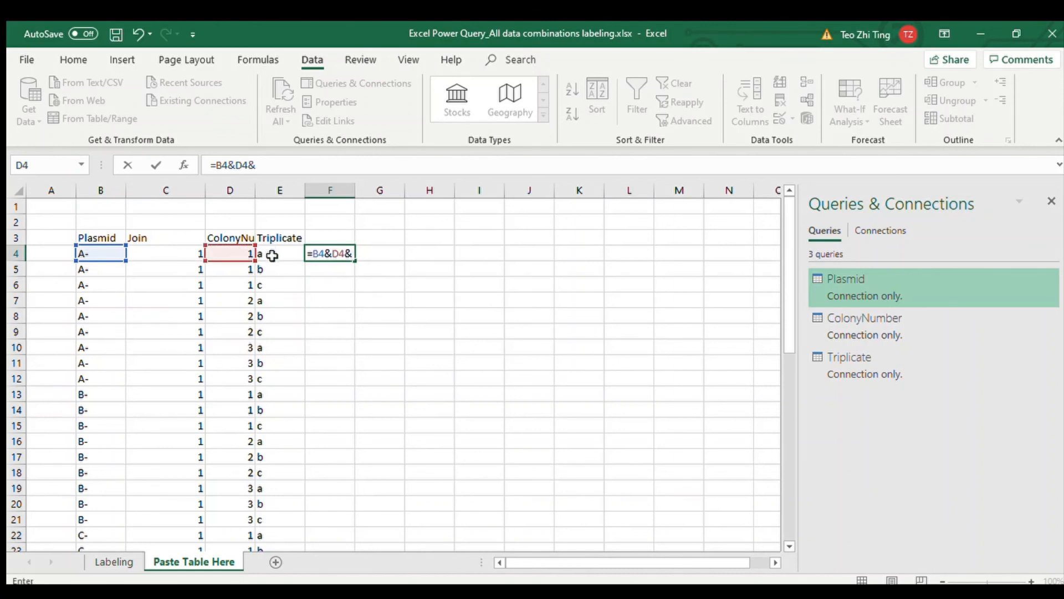
pyautogui.click(272, 254)
pyautogui.press('Return')
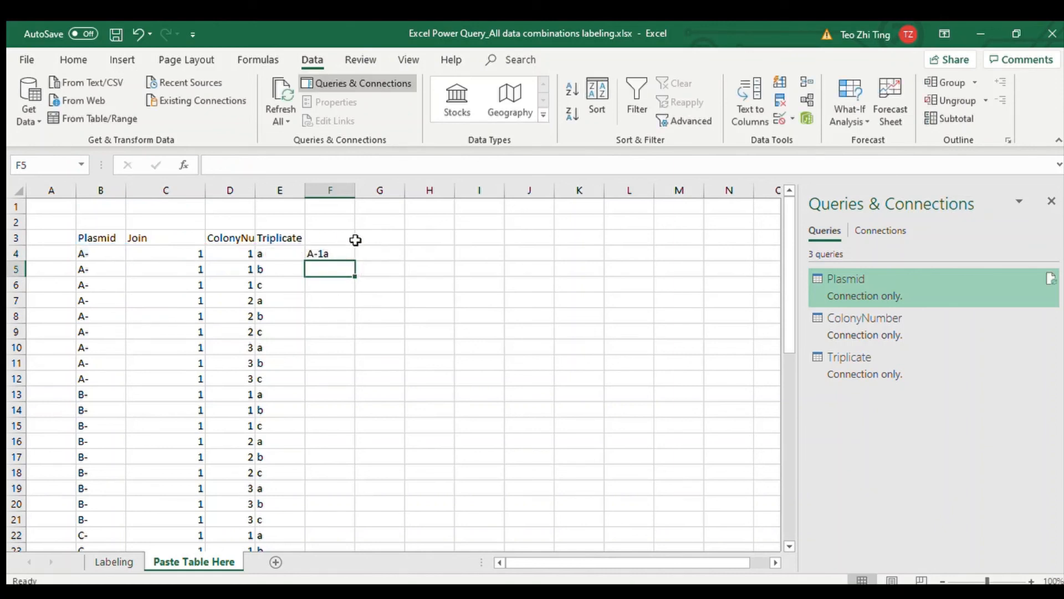
# Fill the label formula from F4 down column F for all combination rows and check the filled labels.
pyautogui.click(333, 253)
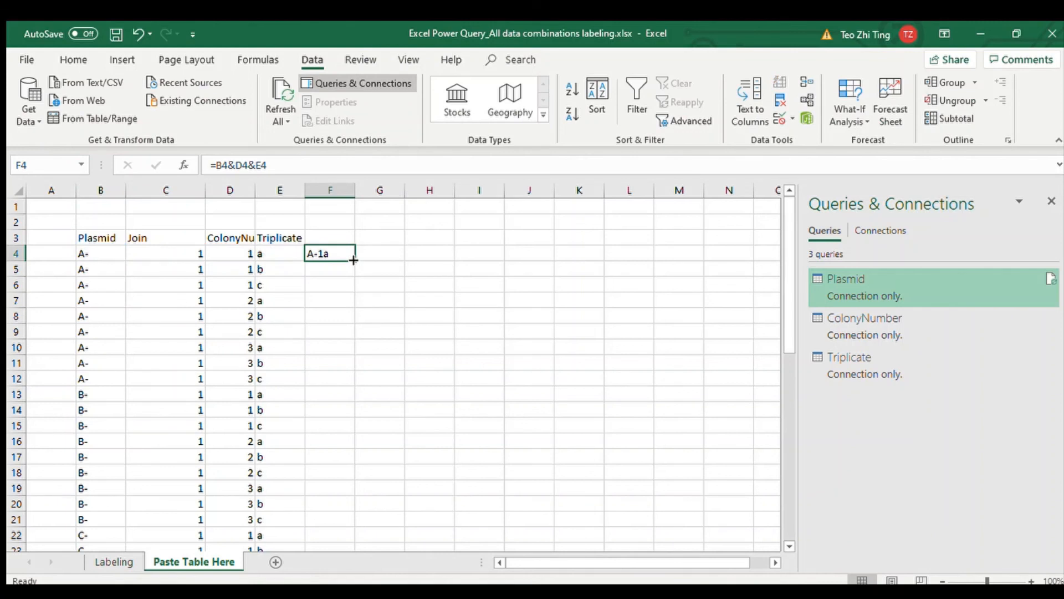
pyautogui.doubleClick(354, 260)
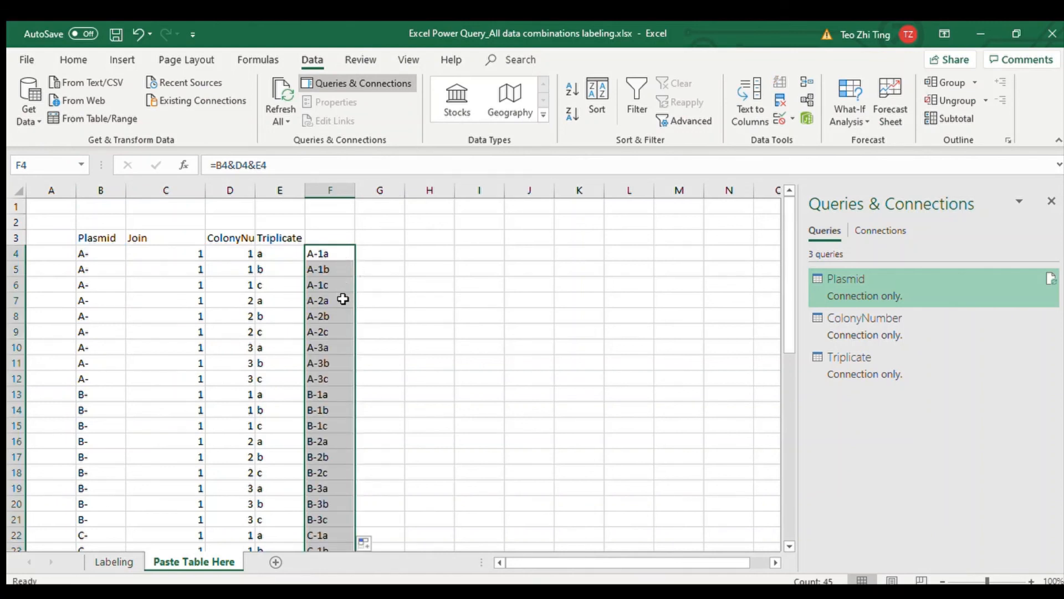
pyautogui.scroll(-15, 347, 323)
pyautogui.scroll(9, 347, 324)
pyautogui.scroll(5, 347, 324)
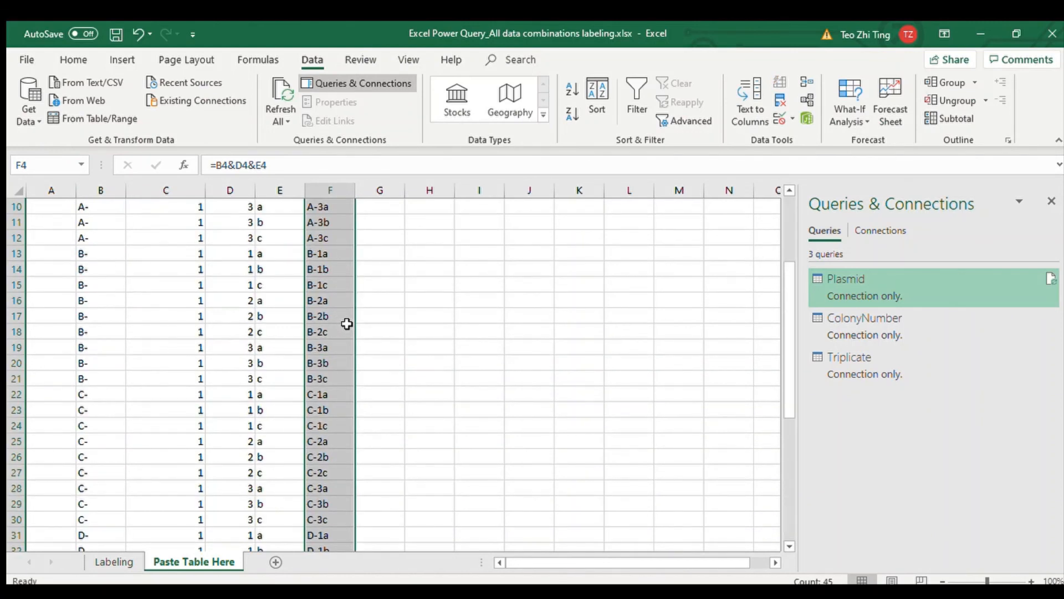
# Copy the filled labels from column F and paste them as values starting at cell H3 of the Labeling sheet.
pyautogui.hotkey('ctrl', 'c')
pyautogui.click(113, 561)
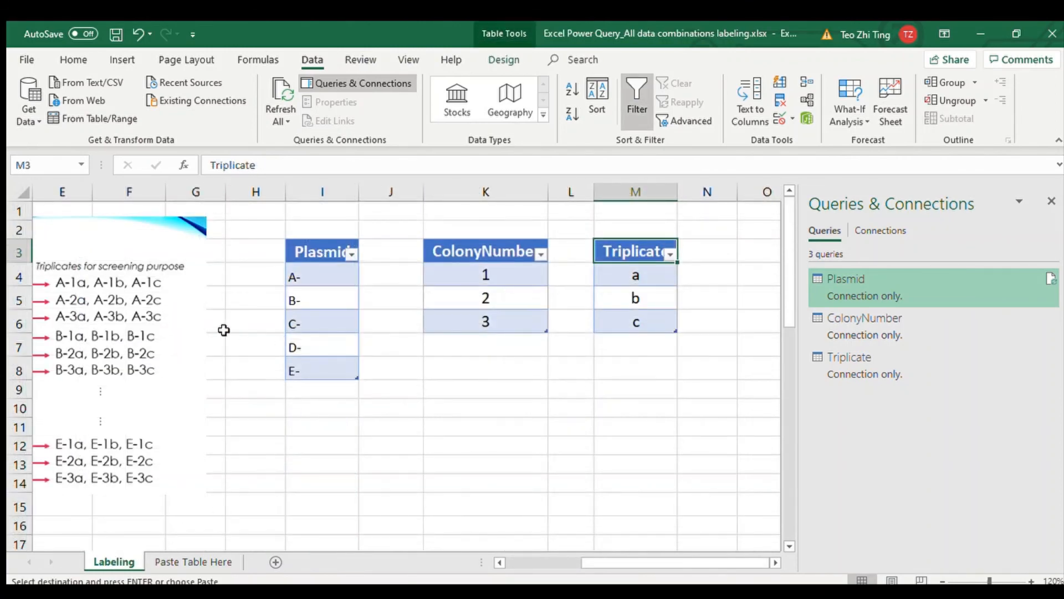
pyautogui.click(238, 253)
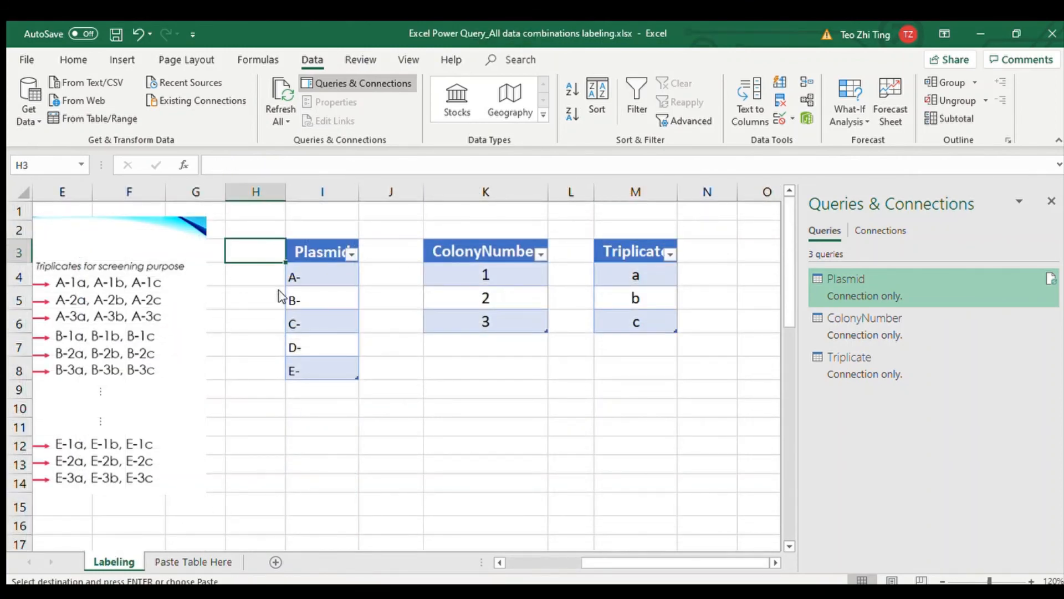
pyautogui.hotkey('ctrl', 'v')
pyautogui.hotkey('ctrl', 'z')
pyautogui.click(67, 54)
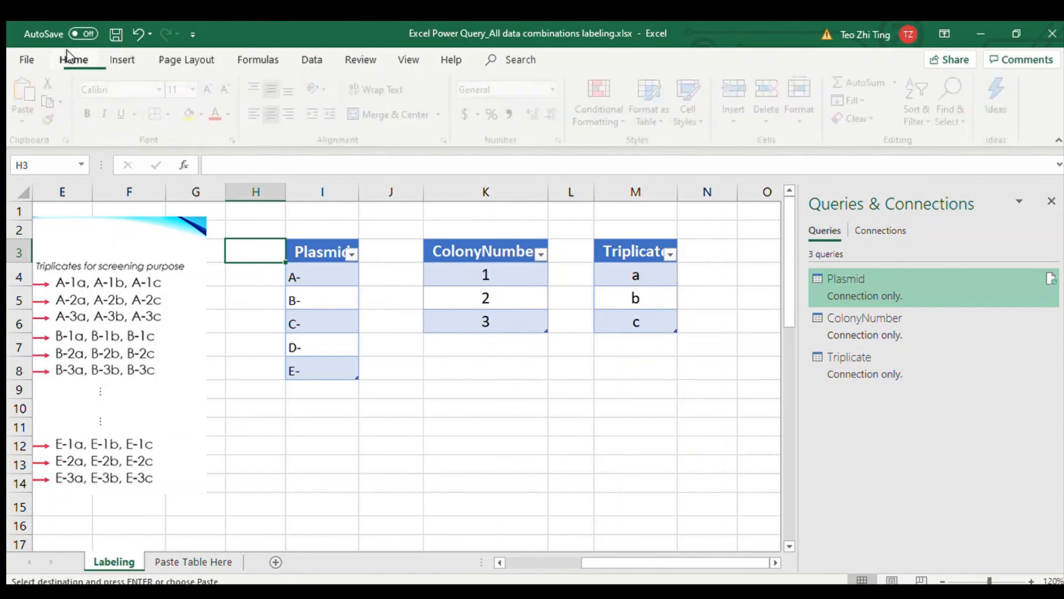
pyautogui.click(25, 111)
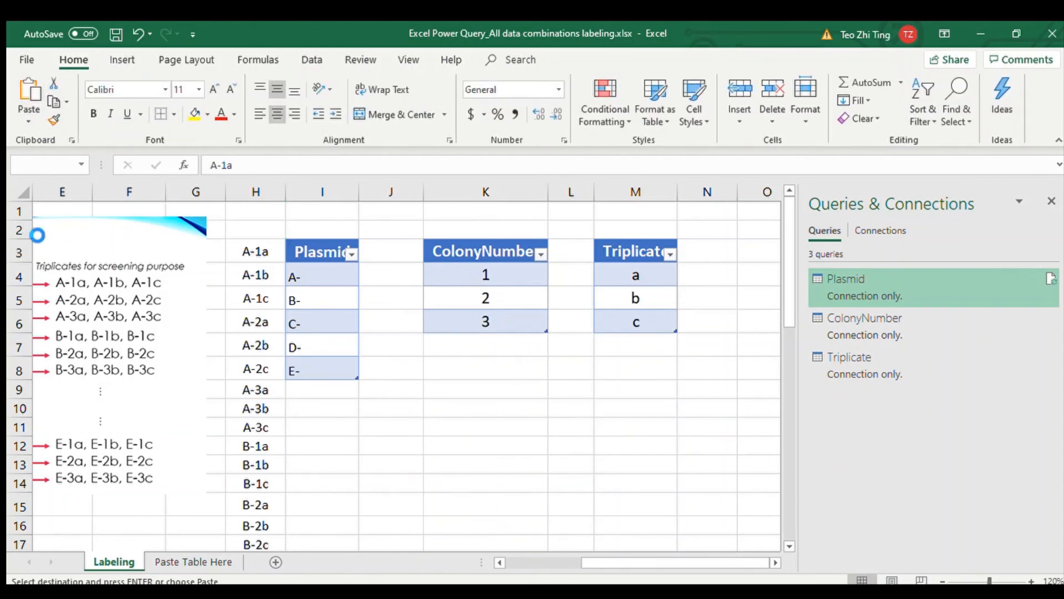
pyautogui.click(937, 579)
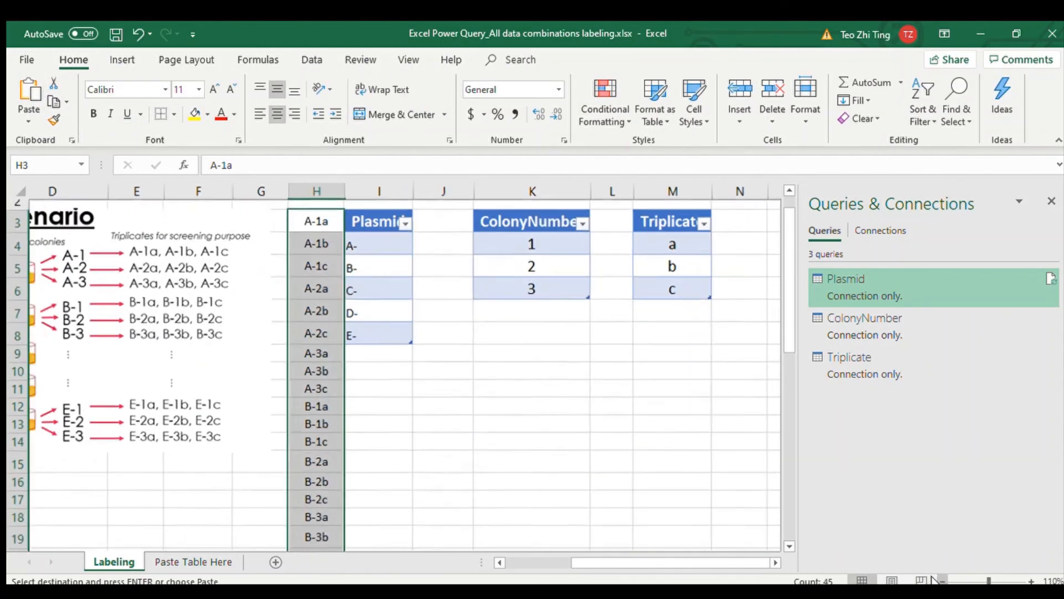
pyautogui.keyDown('ctrl'); pyautogui.scroll(-2, 434, 350); pyautogui.keyUp('ctrl')
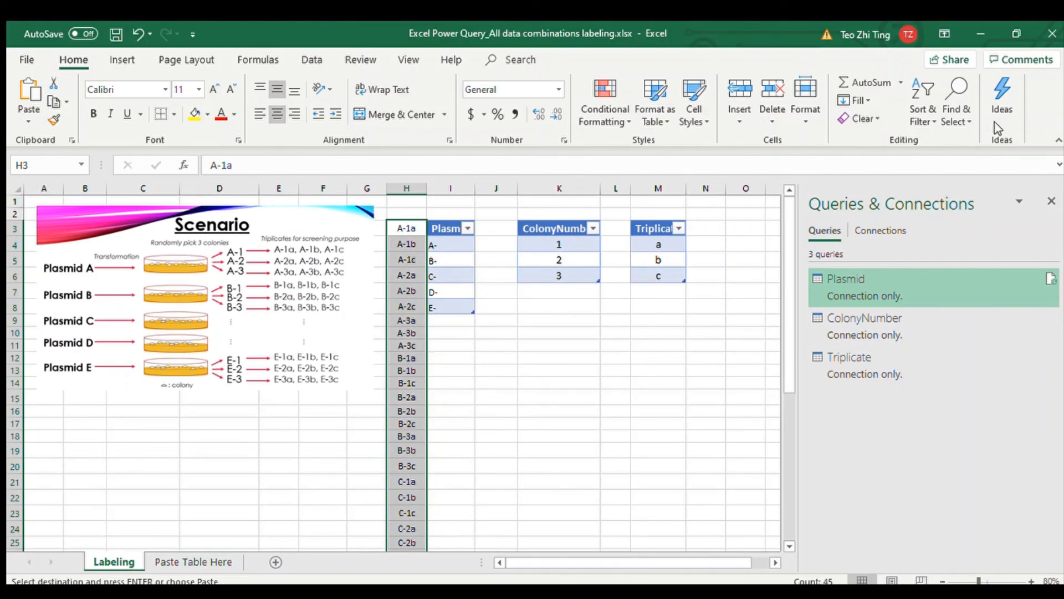